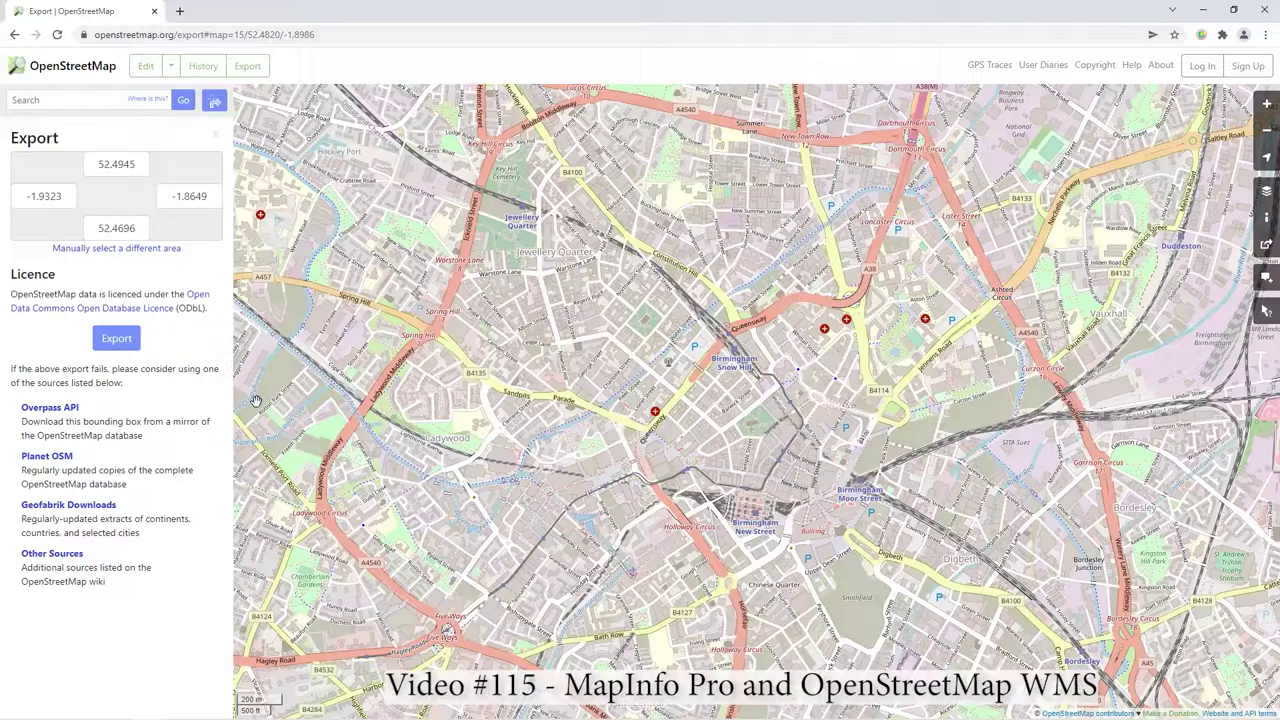
Refresh the OpenStreetMap export area for the current map view.
double_click(126, 35)
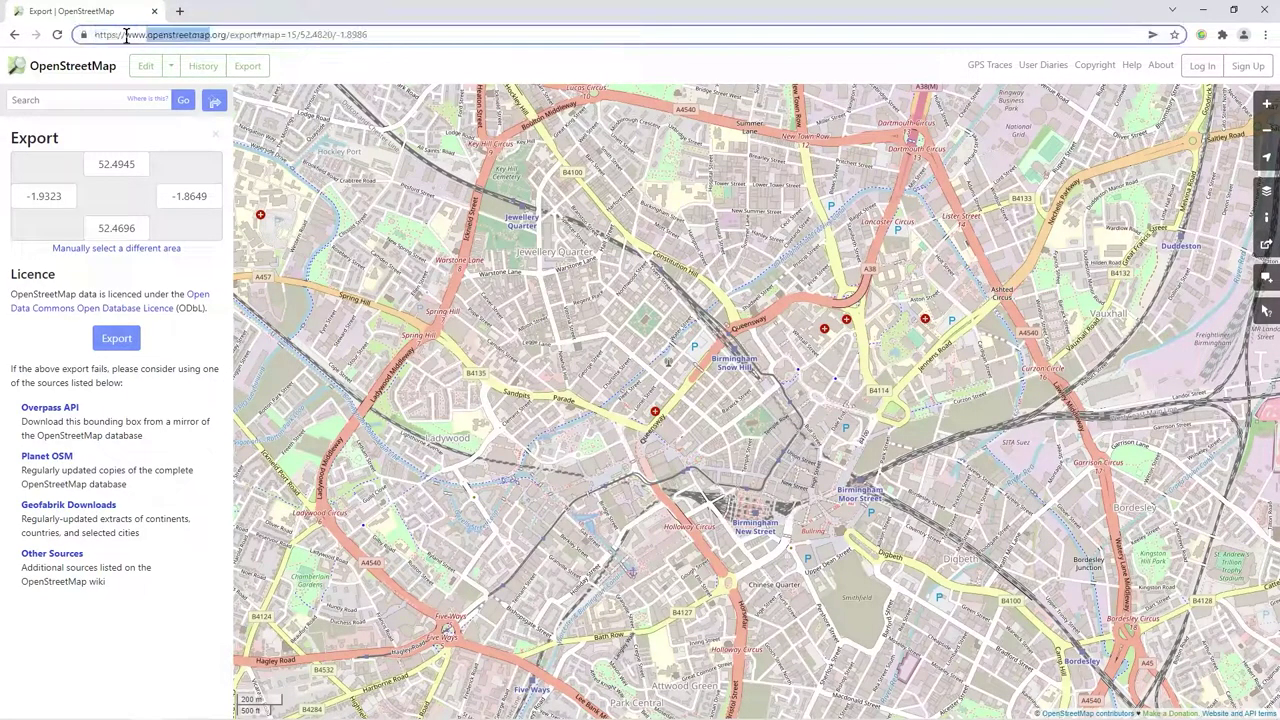
click(394, 38)
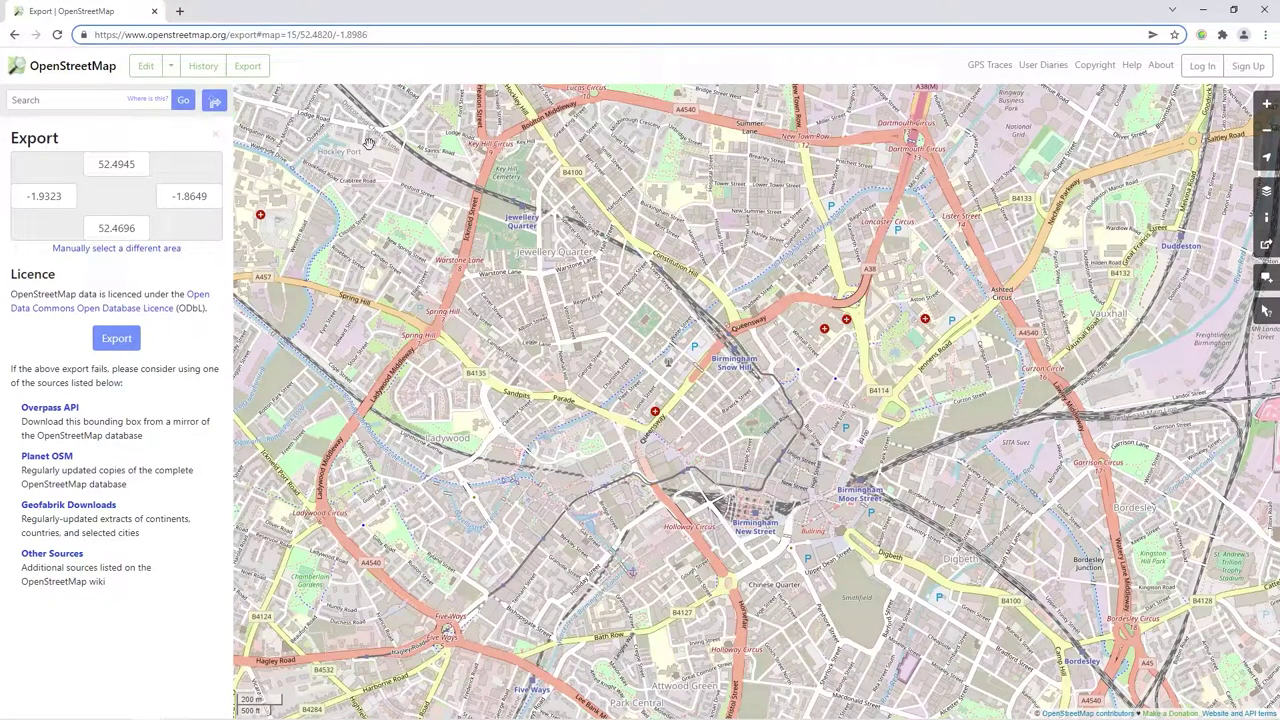
click(246, 67)
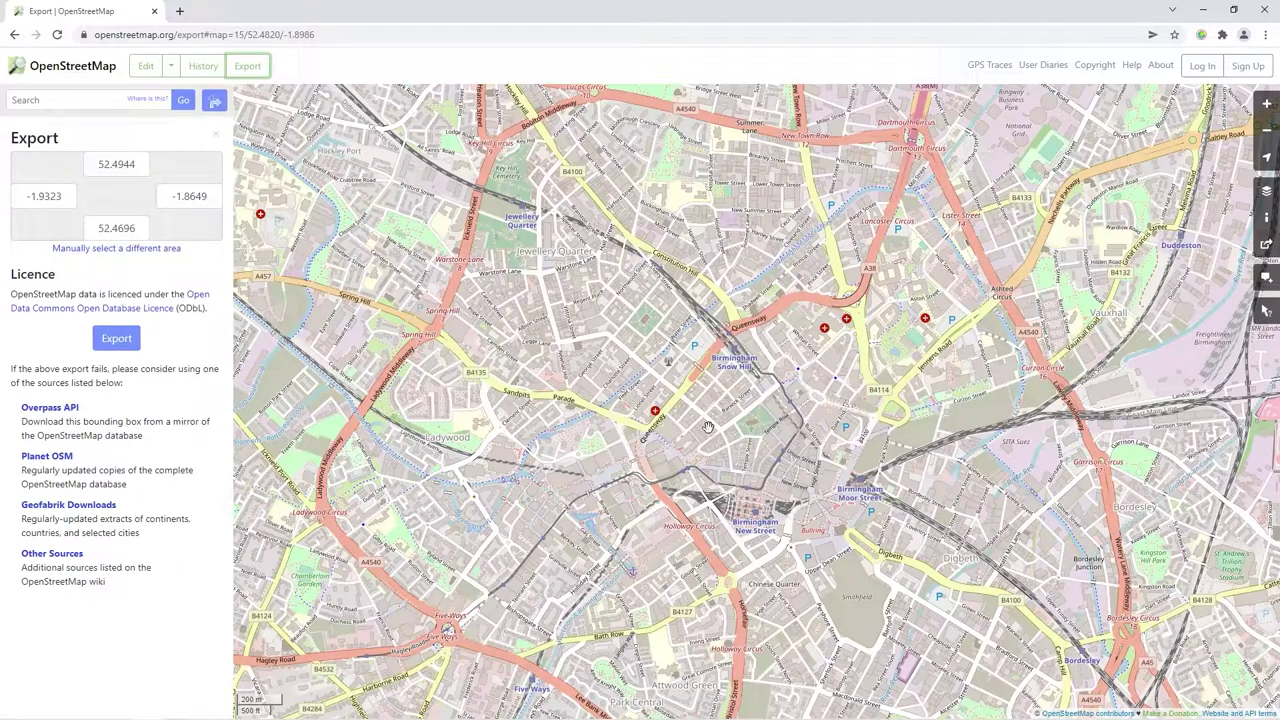
Zoom out to the region and back to zoom 14 over Birmingham, then minimize Chrome.
scroll(707, 427, up, 1)
scroll(707, 427, up, 2)
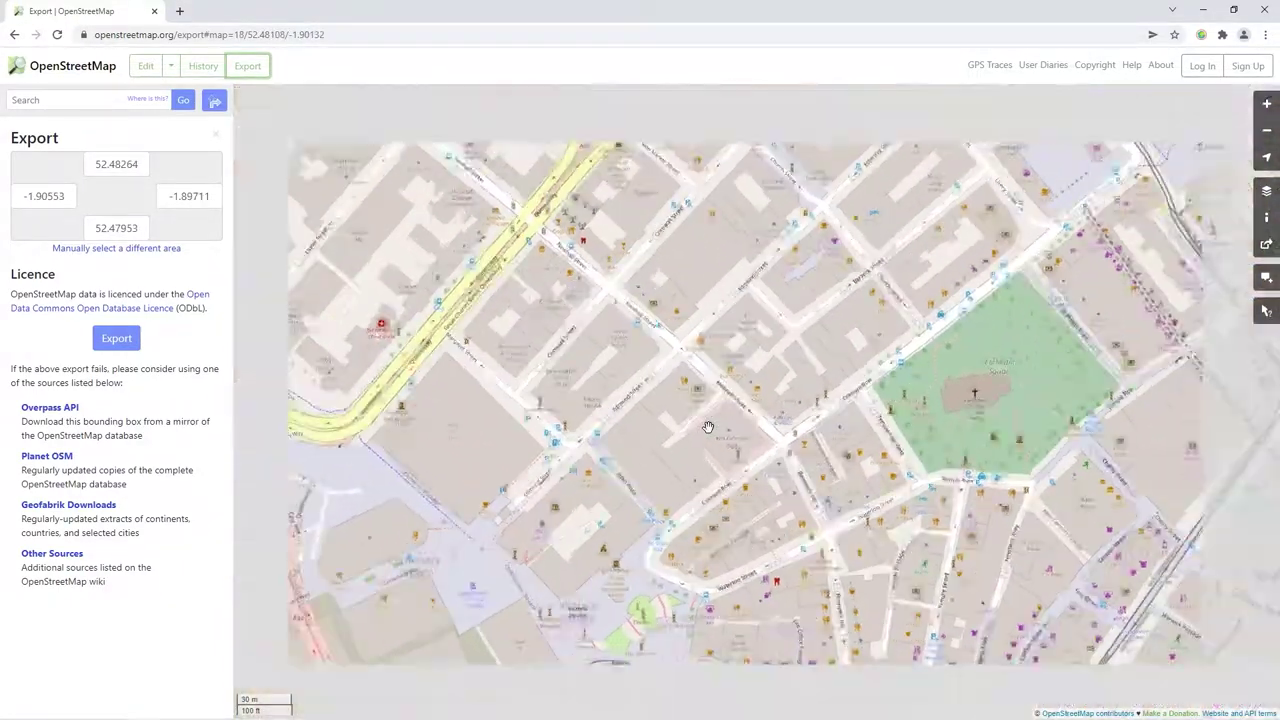
scroll(707, 427, down, 1)
scroll(707, 427, down, 3)
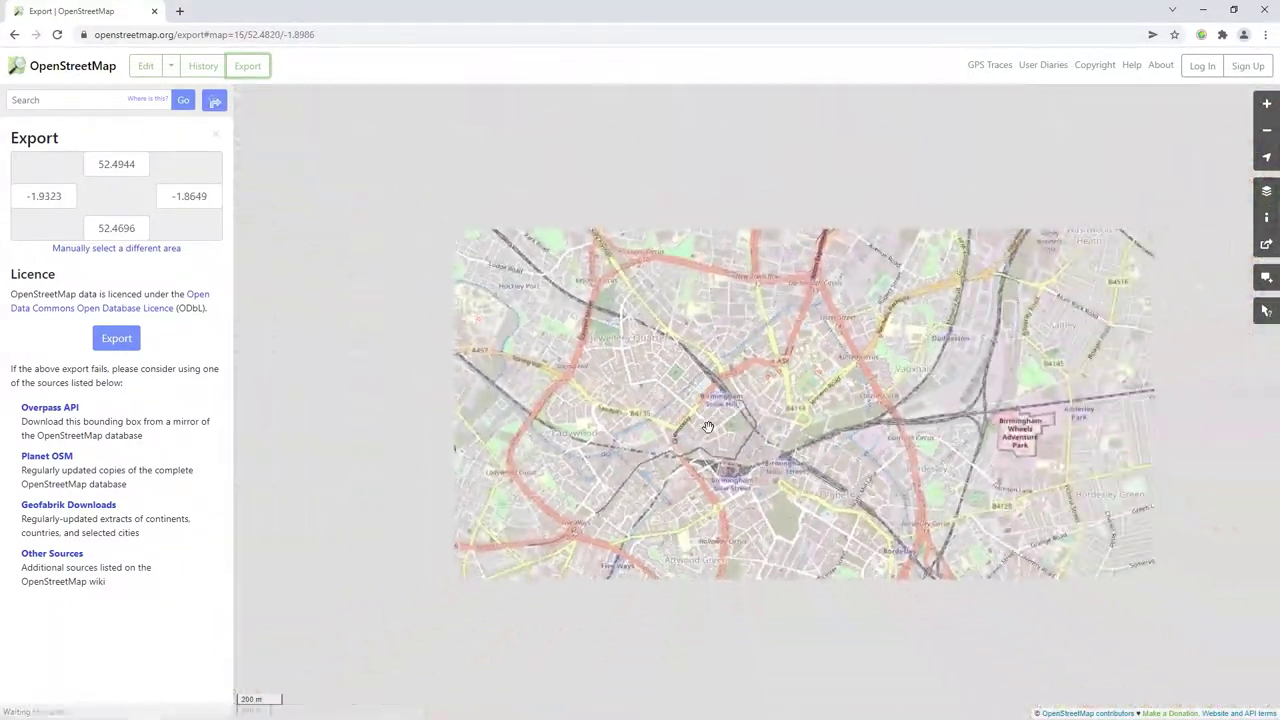
scroll(707, 427, down, 2)
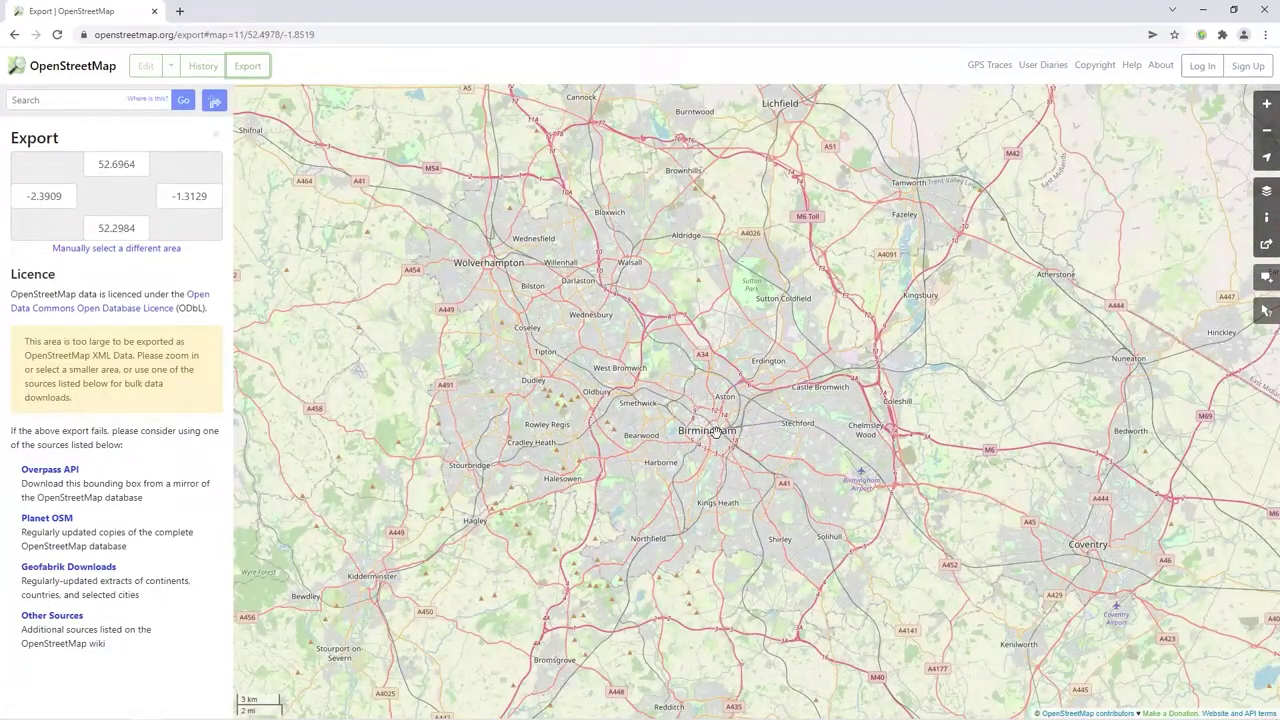
scroll(716, 430, up, 1)
scroll(716, 430, up, 2)
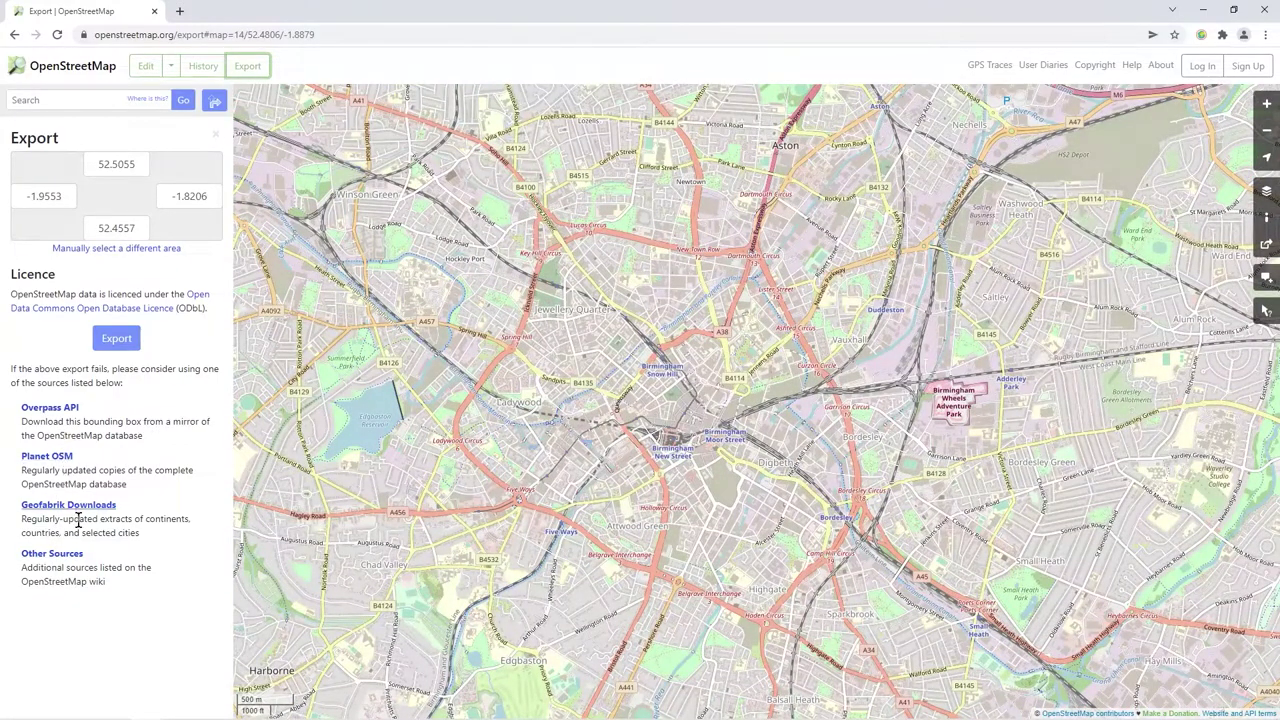
scroll(632, 430, up, 1)
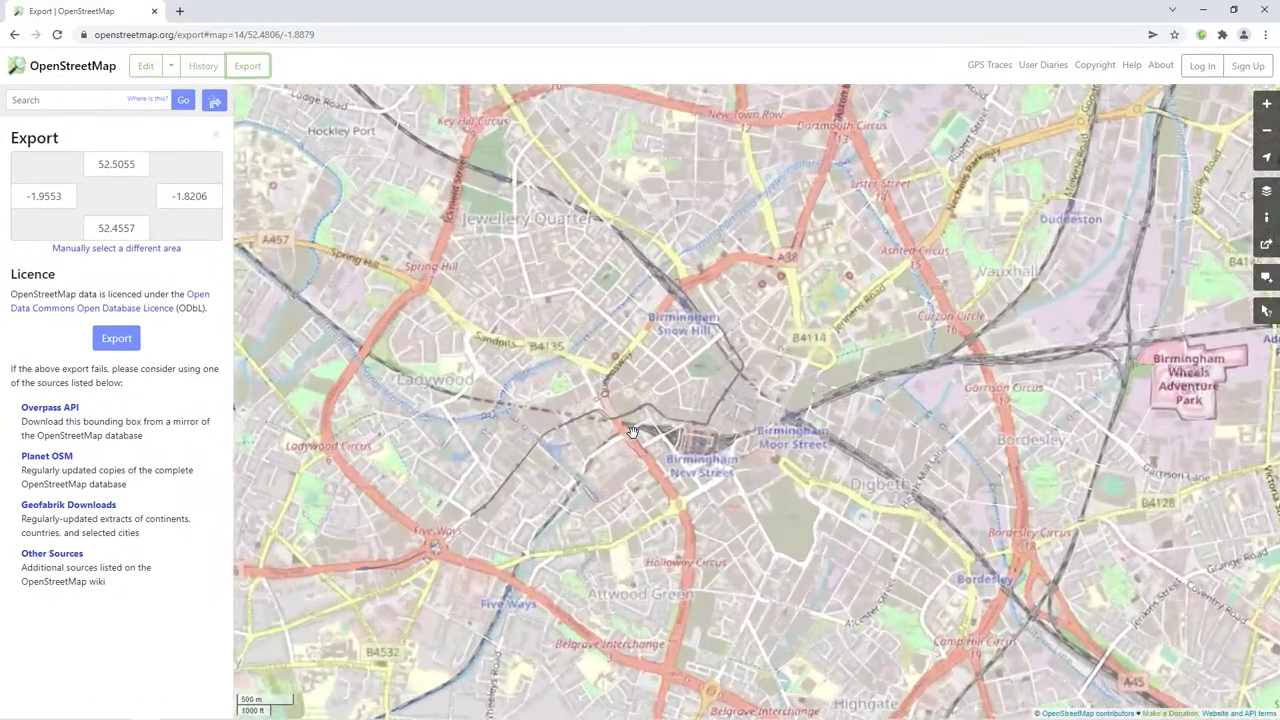
scroll(632, 430, down, 1)
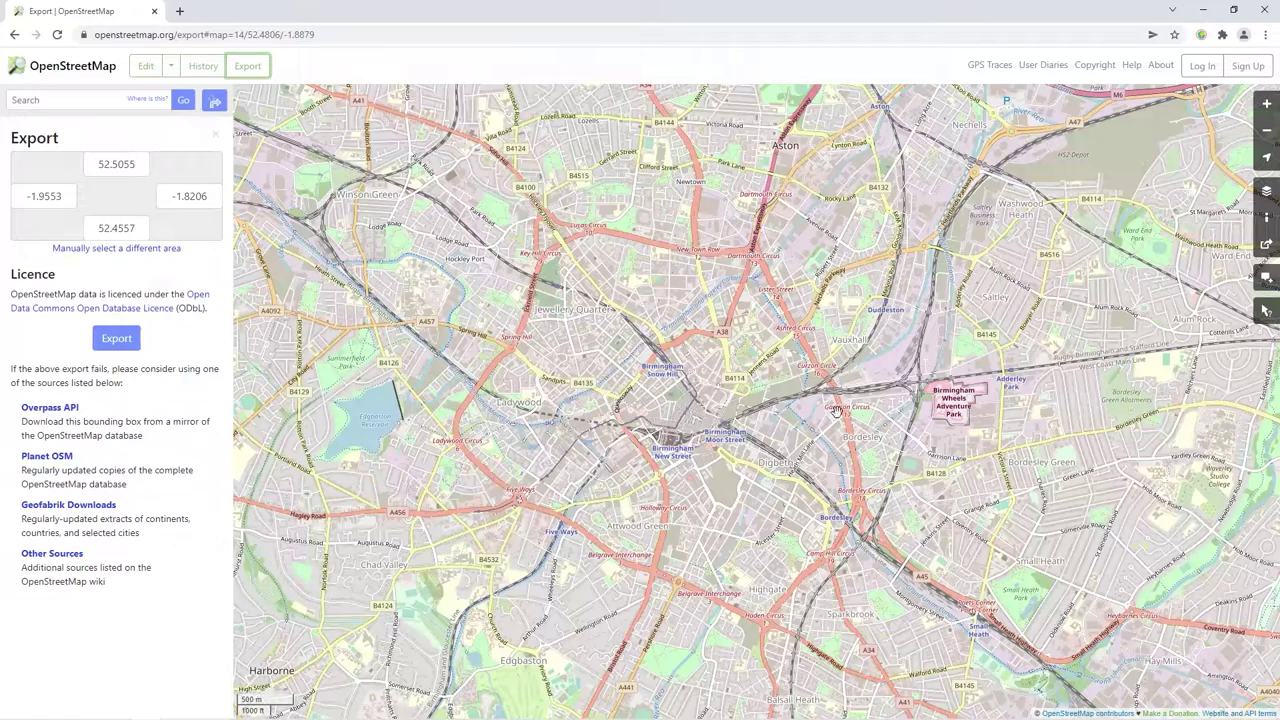
click(1200, 12)
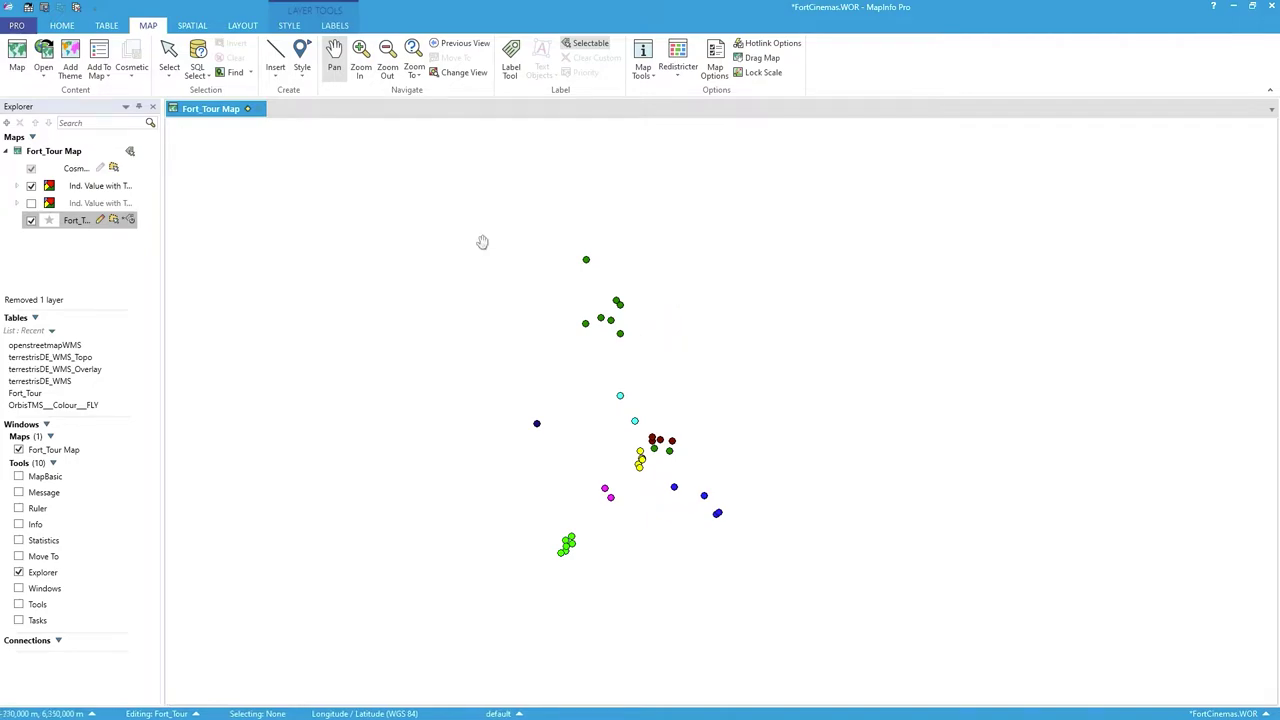
From the HOME tab's Open WMS Table dialog, bring up the WMS Servers List.
click(68, 28)
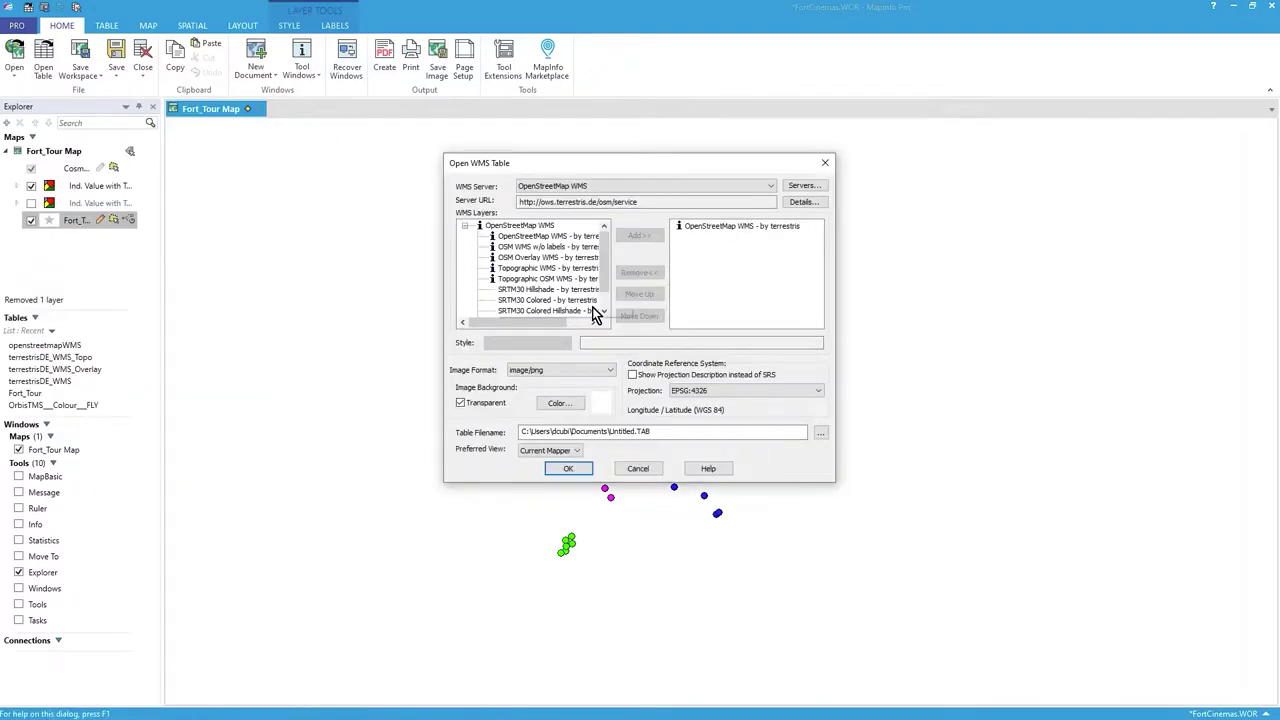
click(804, 186)
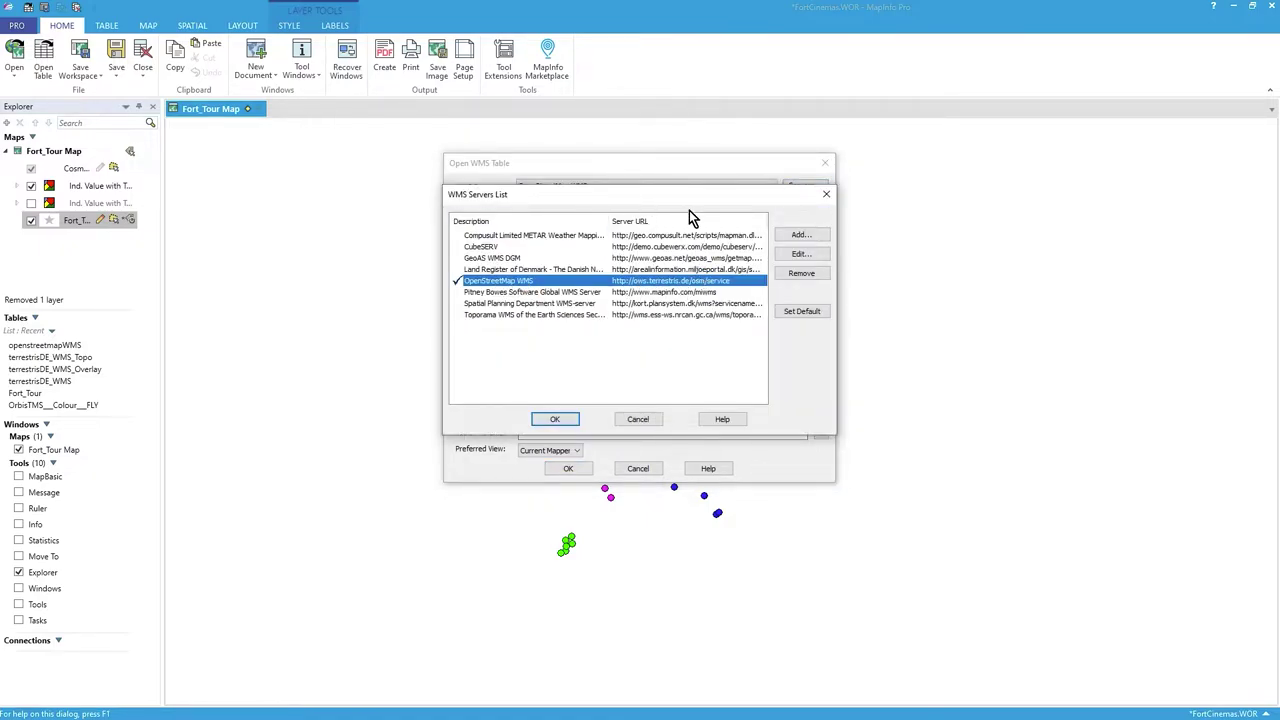
Select the OpenStreetMap WMS server in the WMS Servers List.
drag(698, 193, 673, 244)
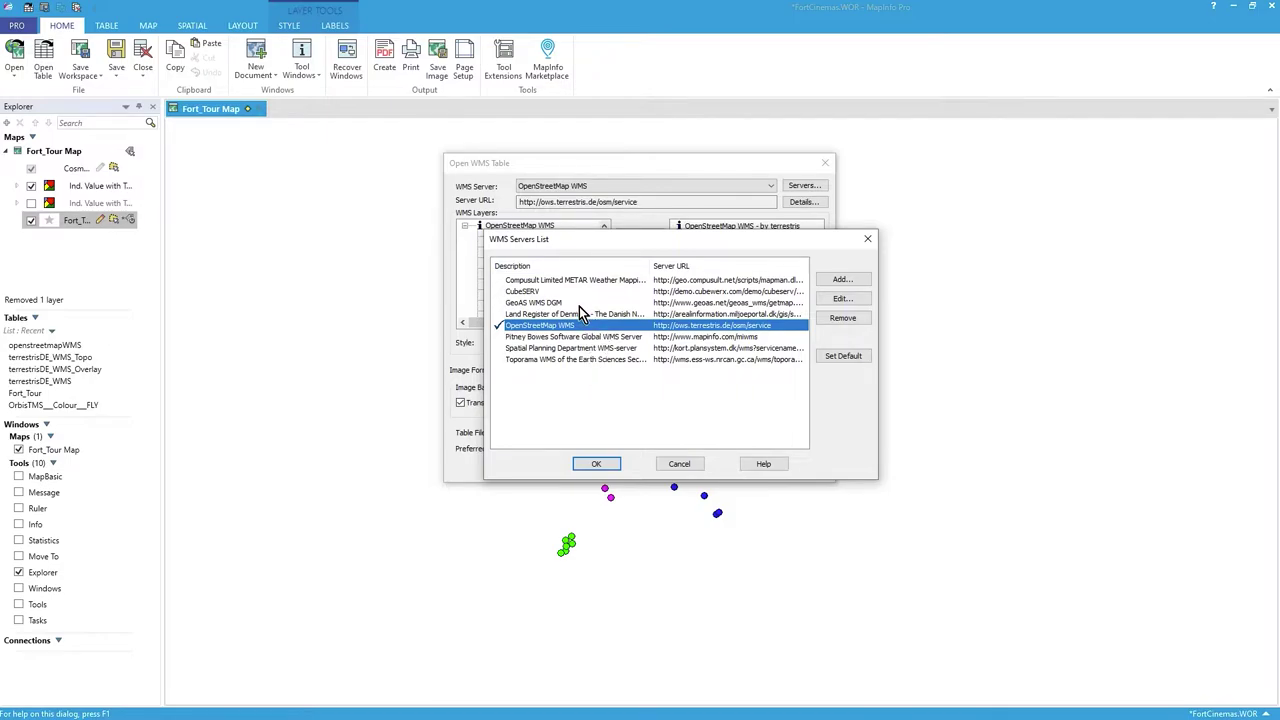
click(566, 338)
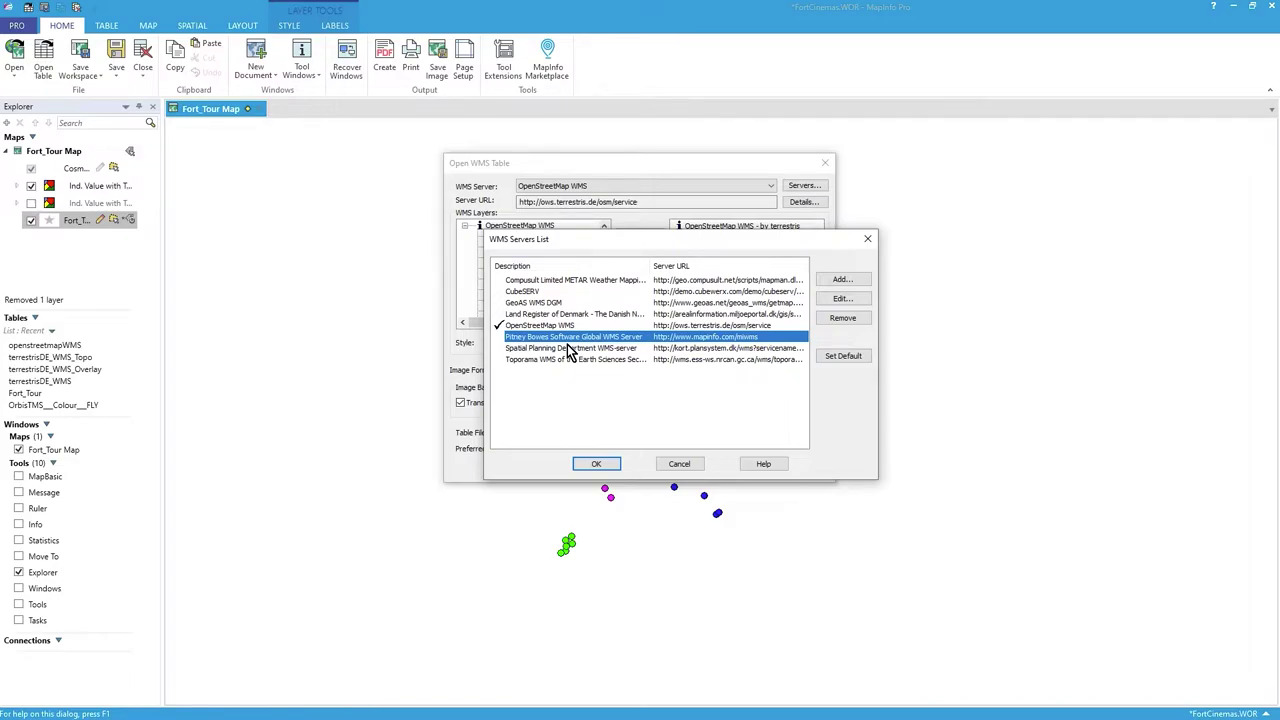
click(561, 326)
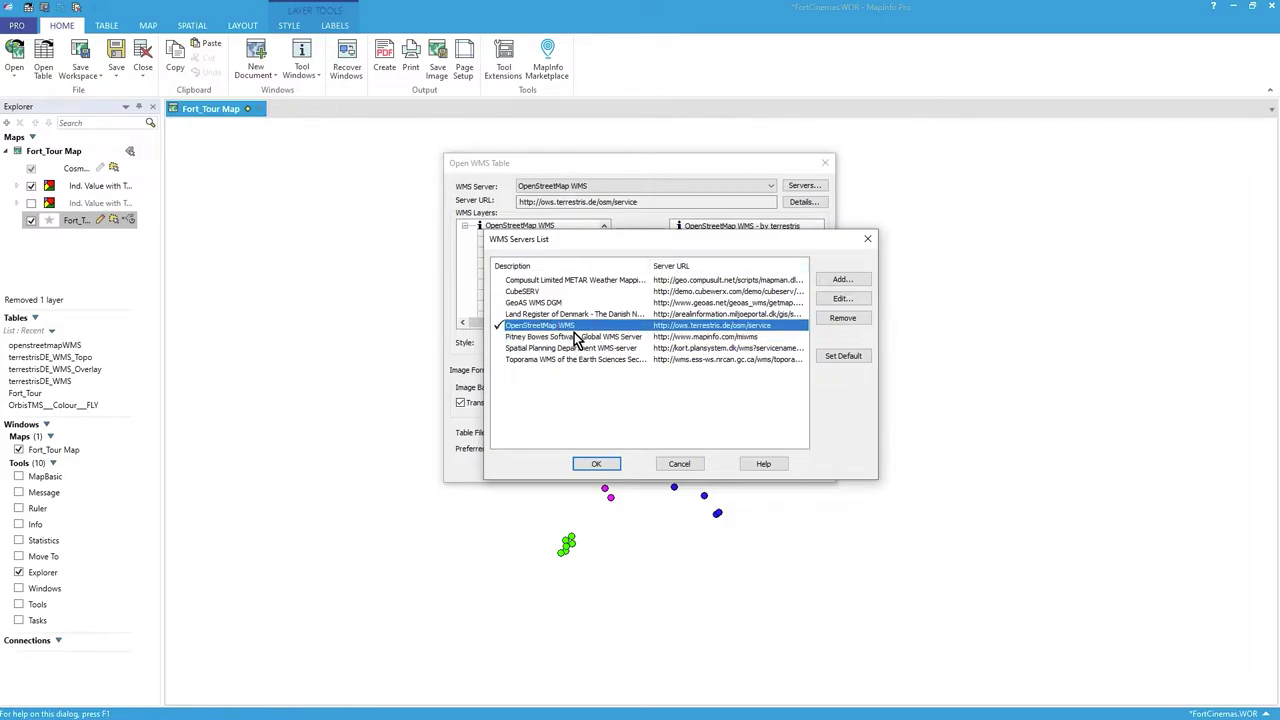
Test the OpenStreetMap WMS server URL, retrieve its description, and confirm both server dialogs.
click(855, 298)
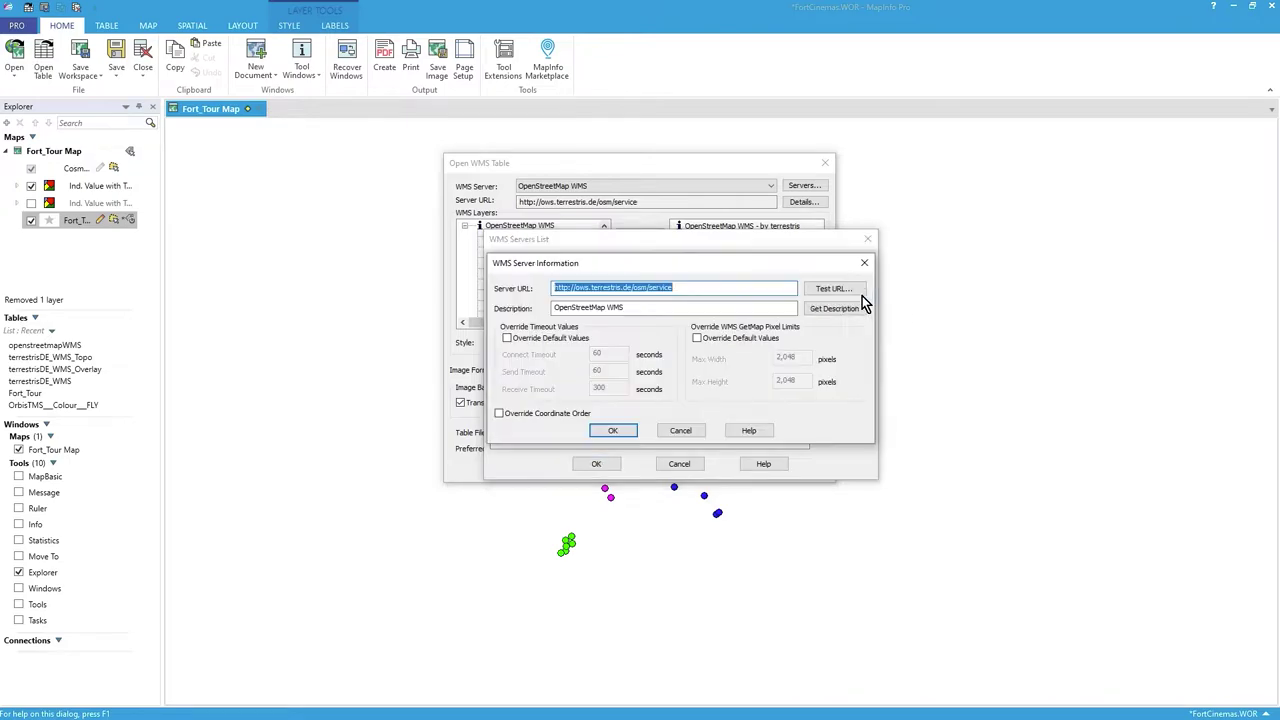
click(680, 287)
drag(690, 288, 530, 286)
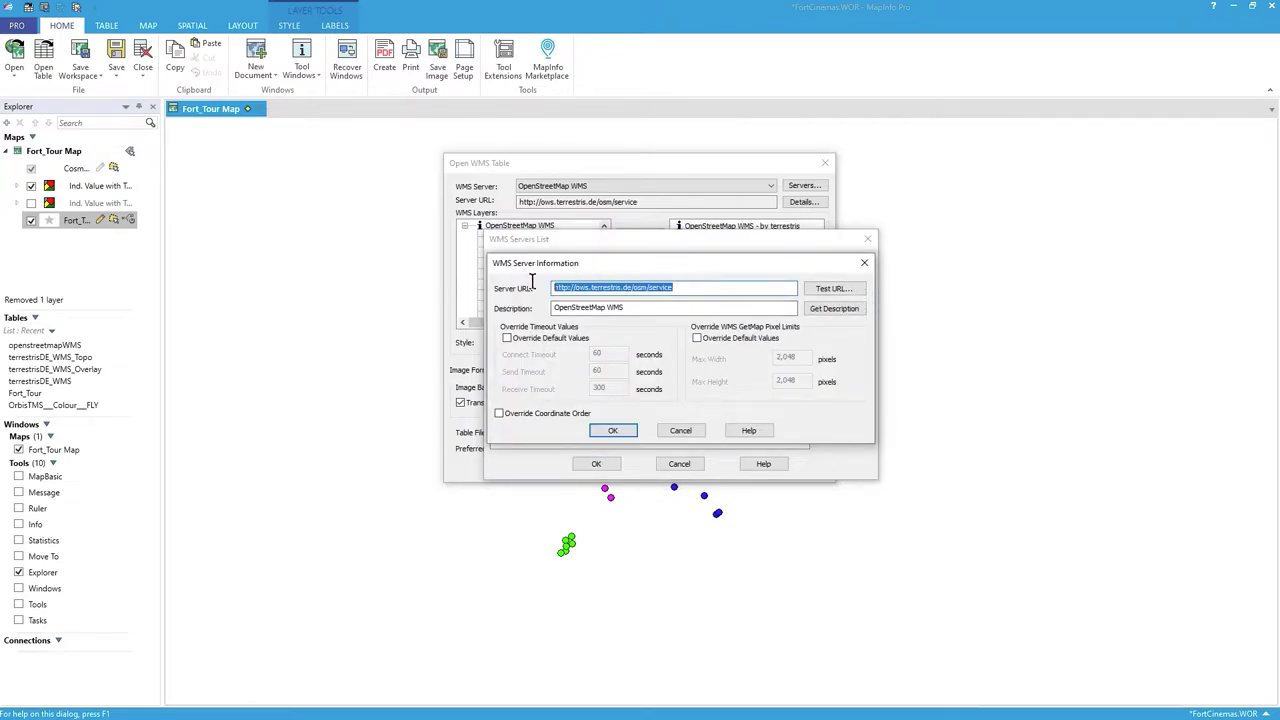
click(677, 287)
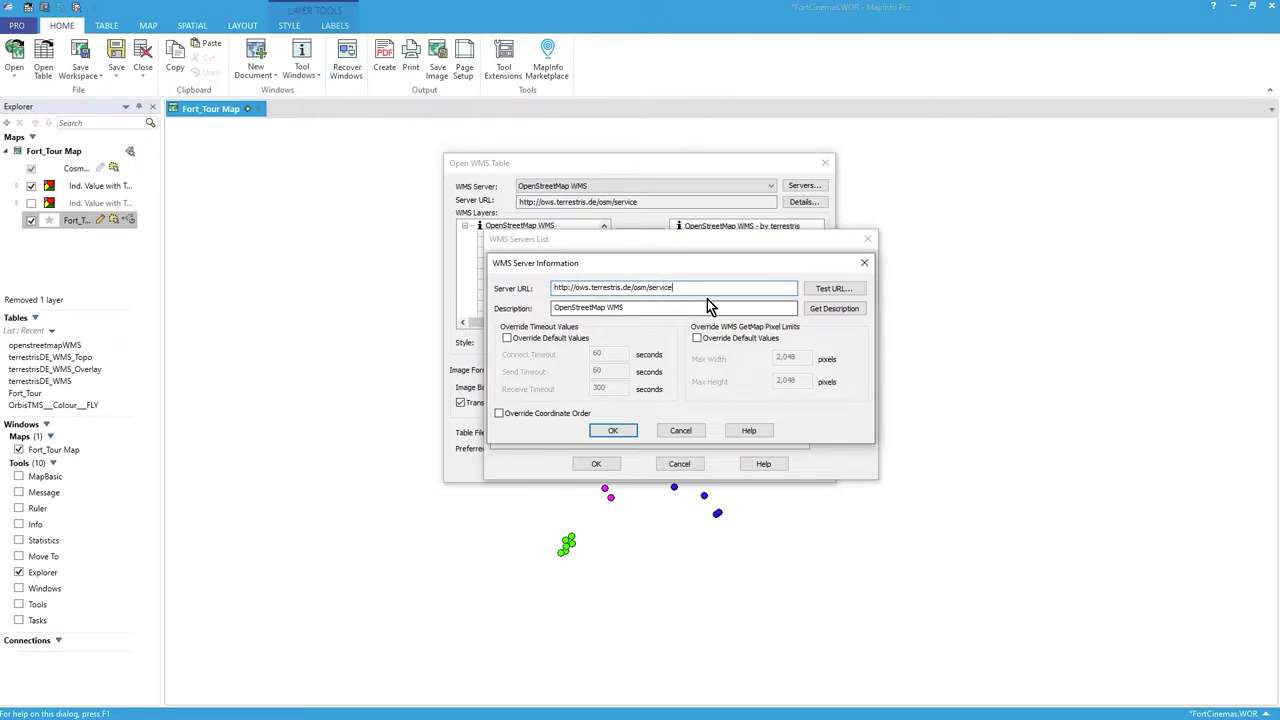
click(832, 289)
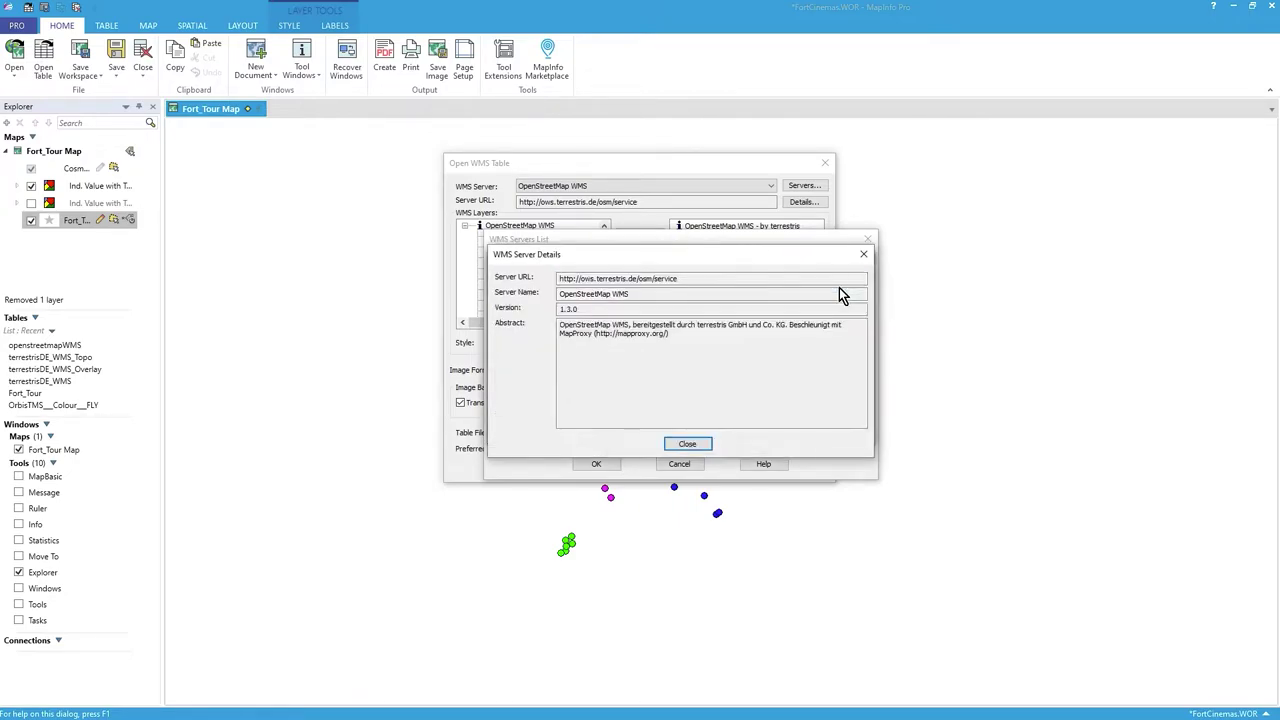
click(690, 444)
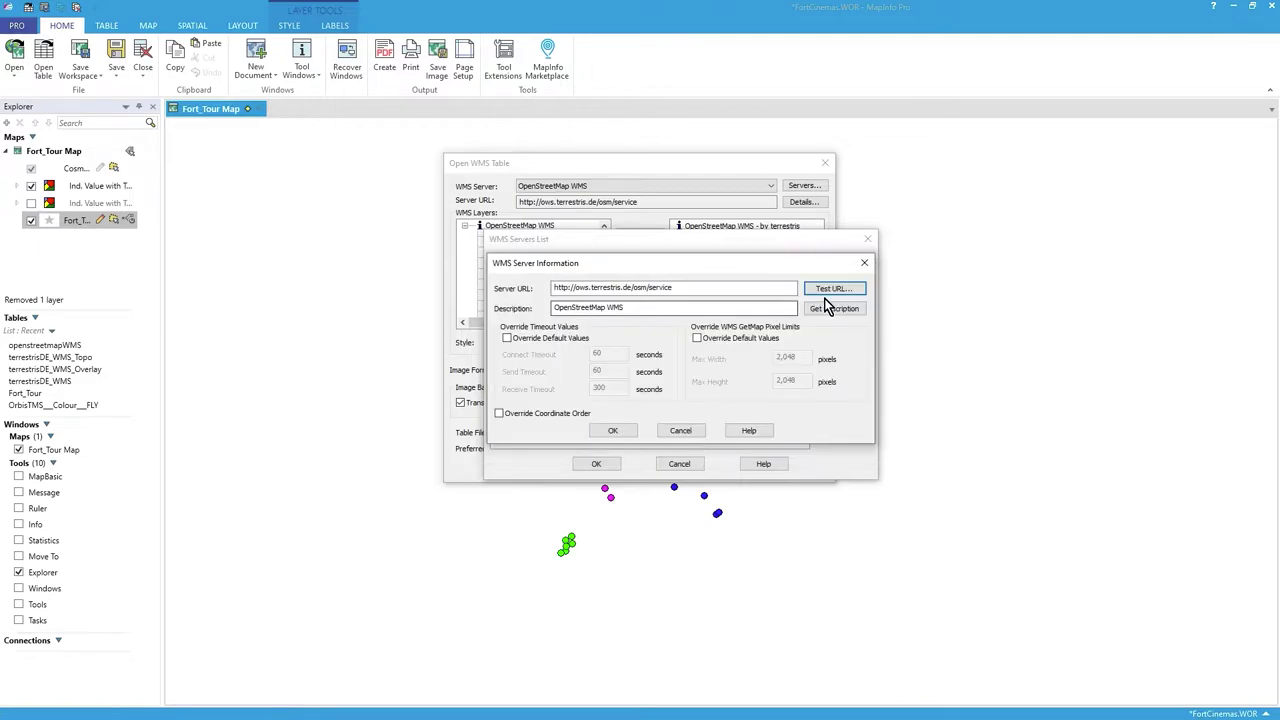
click(829, 308)
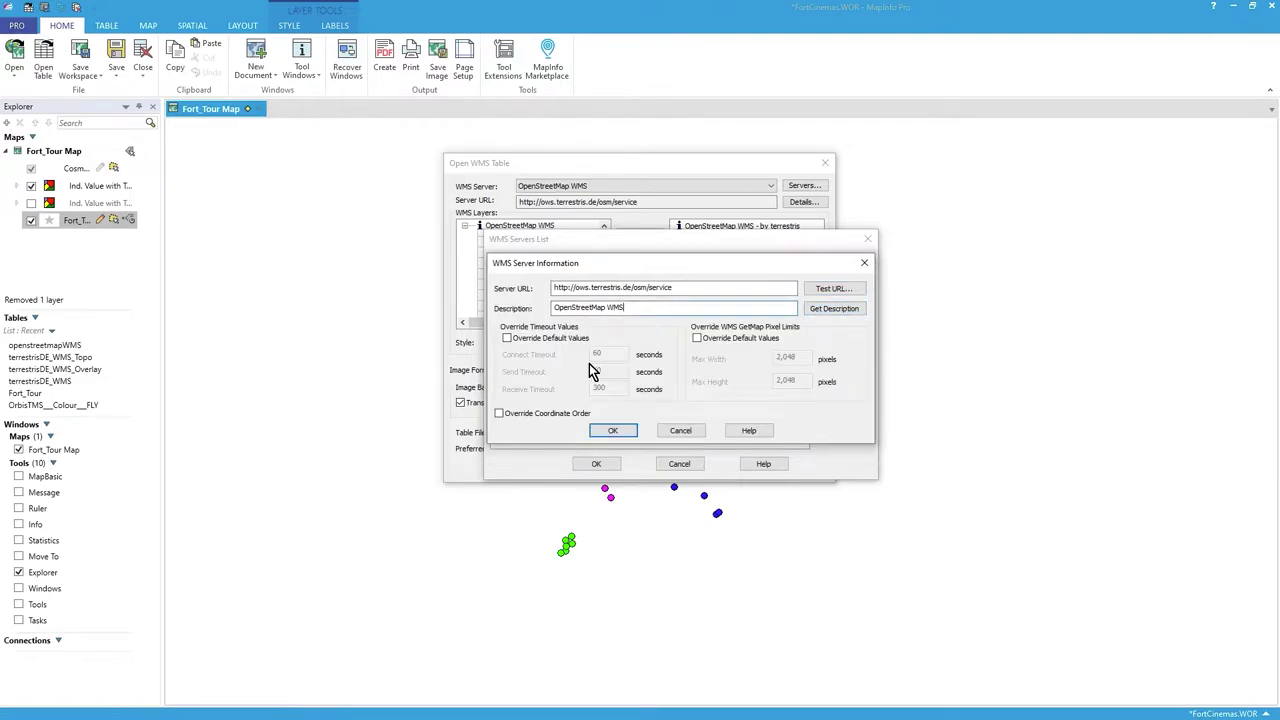
click(615, 436)
click(598, 465)
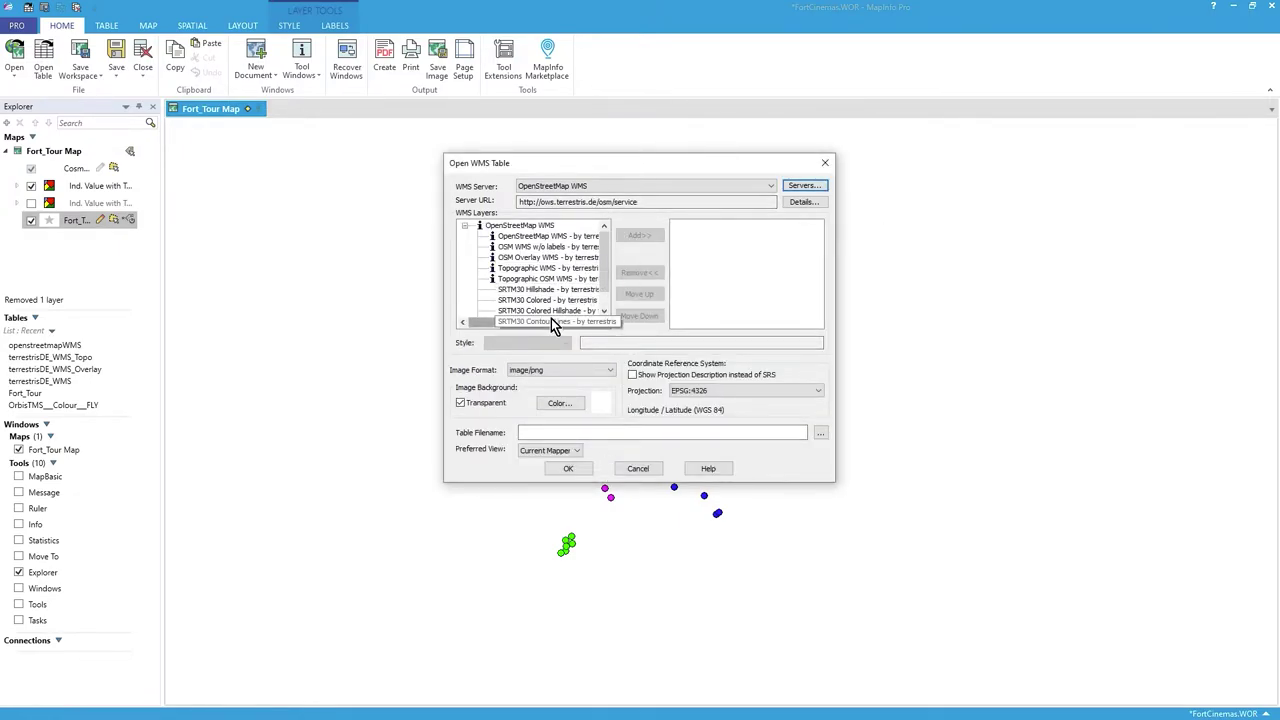
Browse the terrestris WMS layers and keep the OpenStreetMap WMS - by terrestris layer.
mouse_move(553, 321)
mouse_down()
mouse_move(595, 321)
mouse_move(560, 320)
mouse_up()
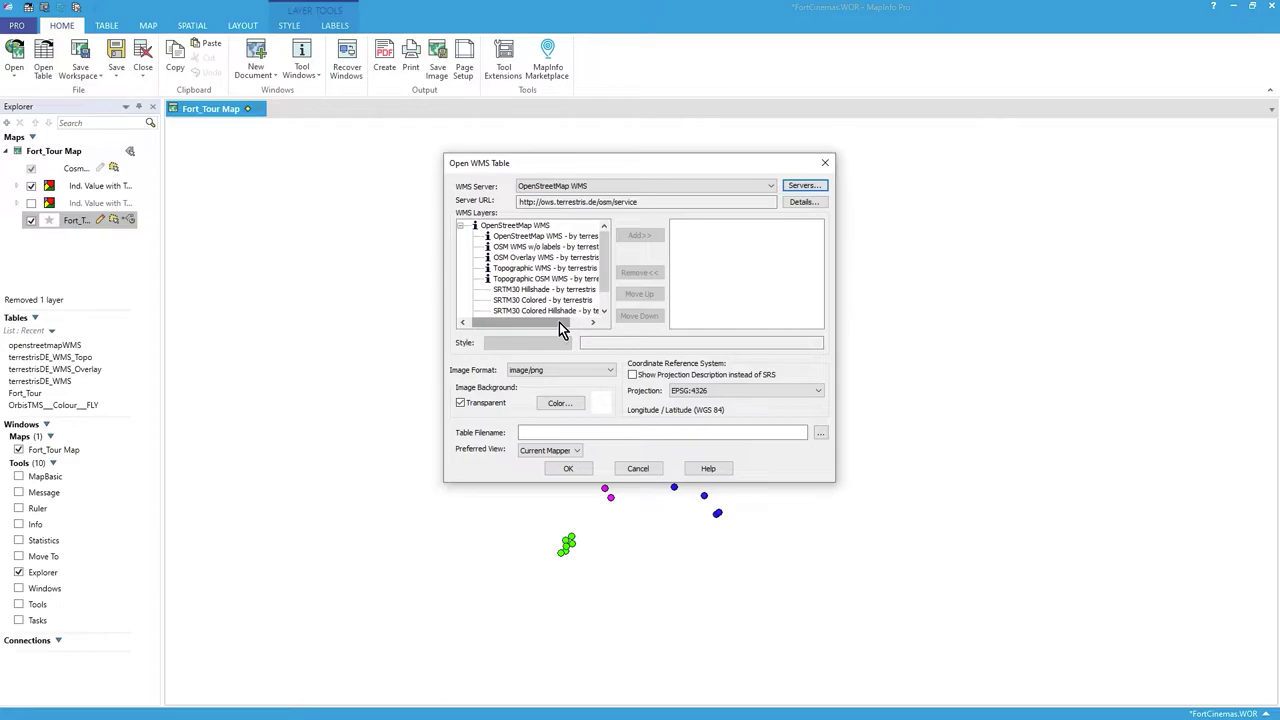
drag(559, 322, 492, 322)
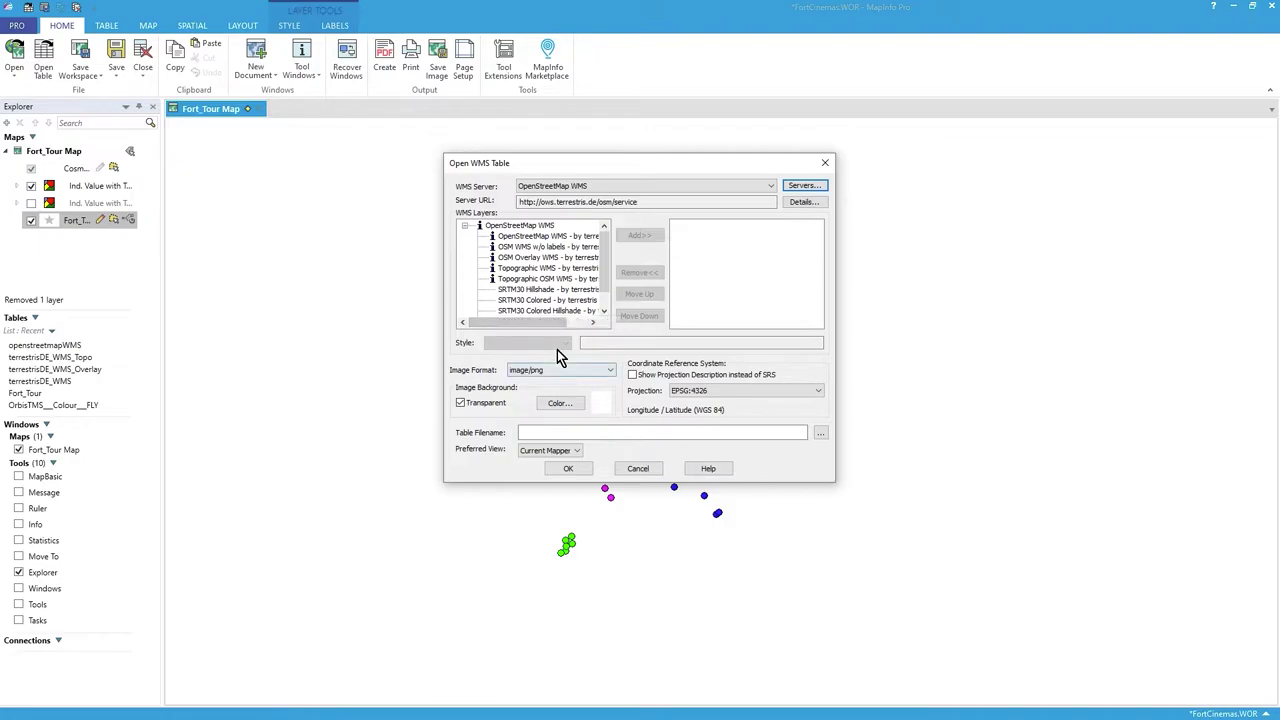
mouse_move(551, 322)
mouse_down()
mouse_move(565, 326)
mouse_move(542, 326)
mouse_up()
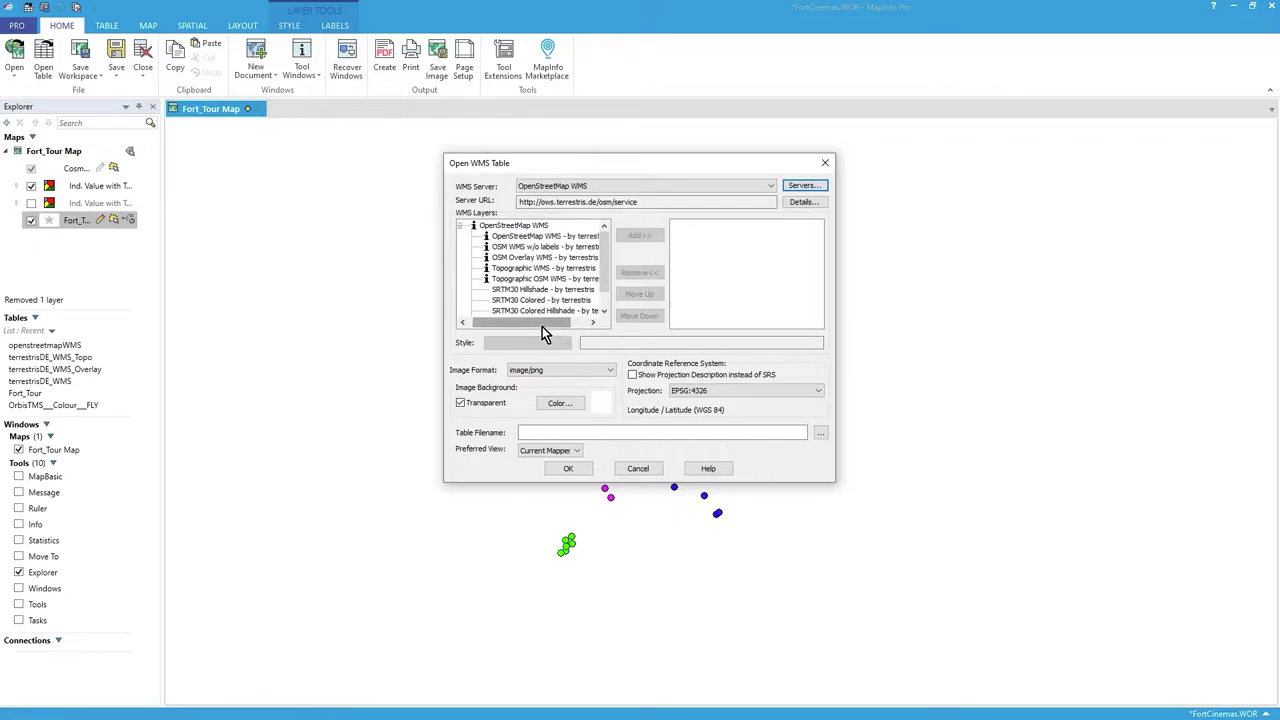
click(558, 243)
click(643, 238)
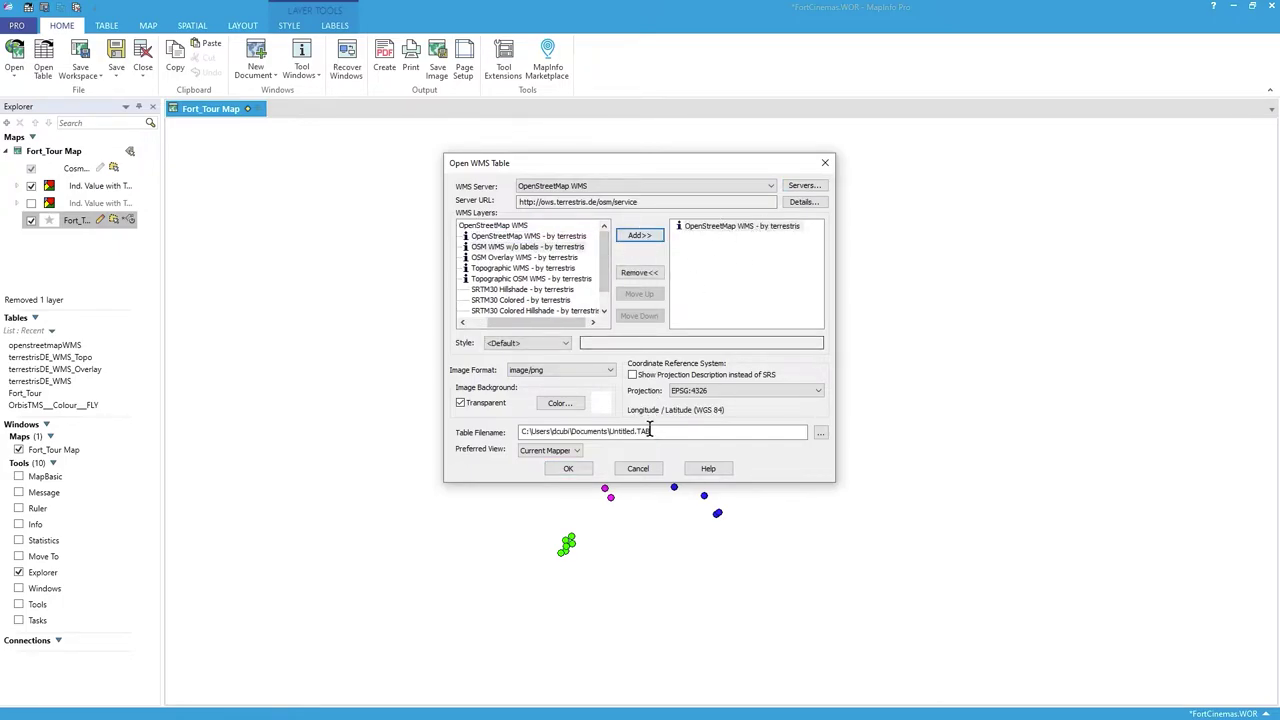
click(728, 431)
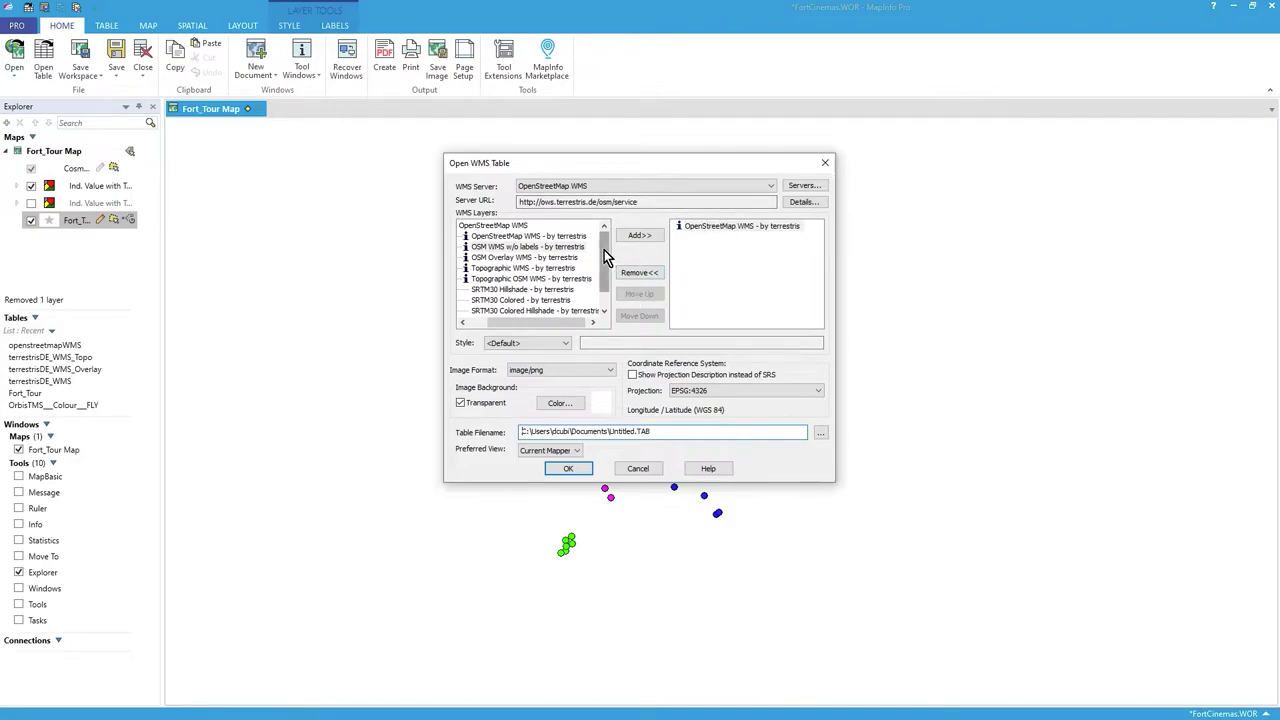
click(500, 248)
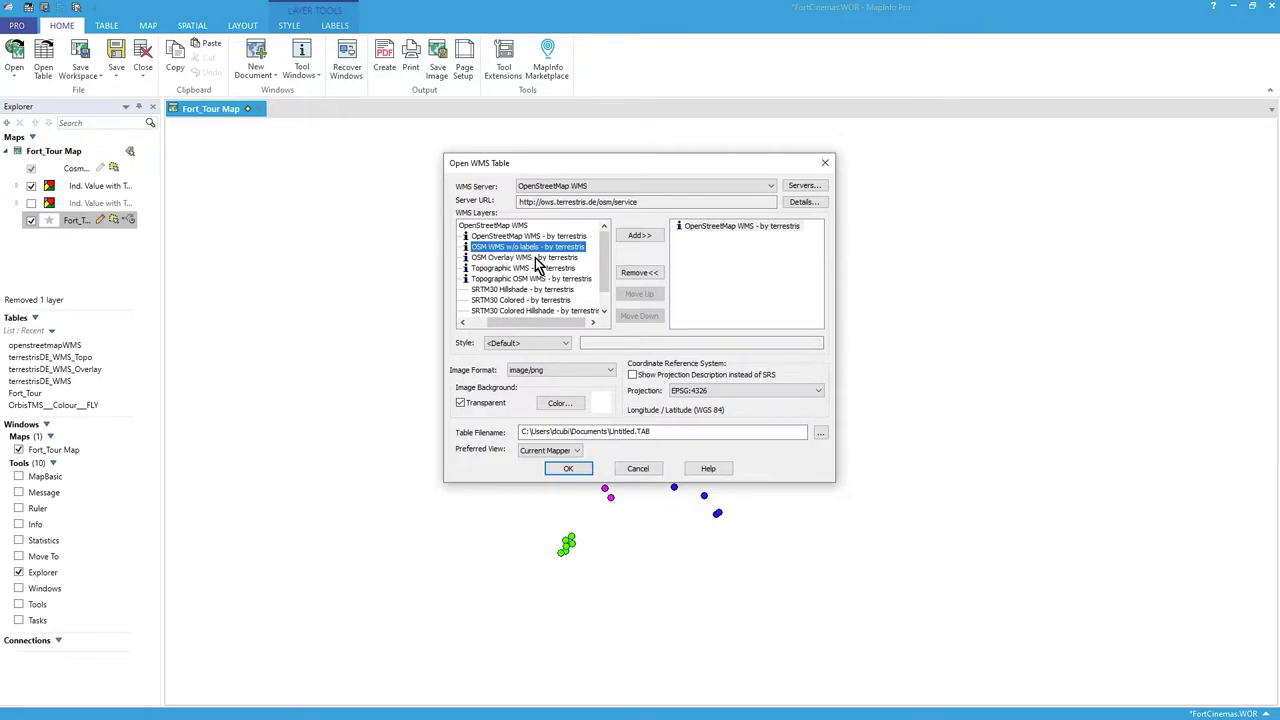
click(535, 258)
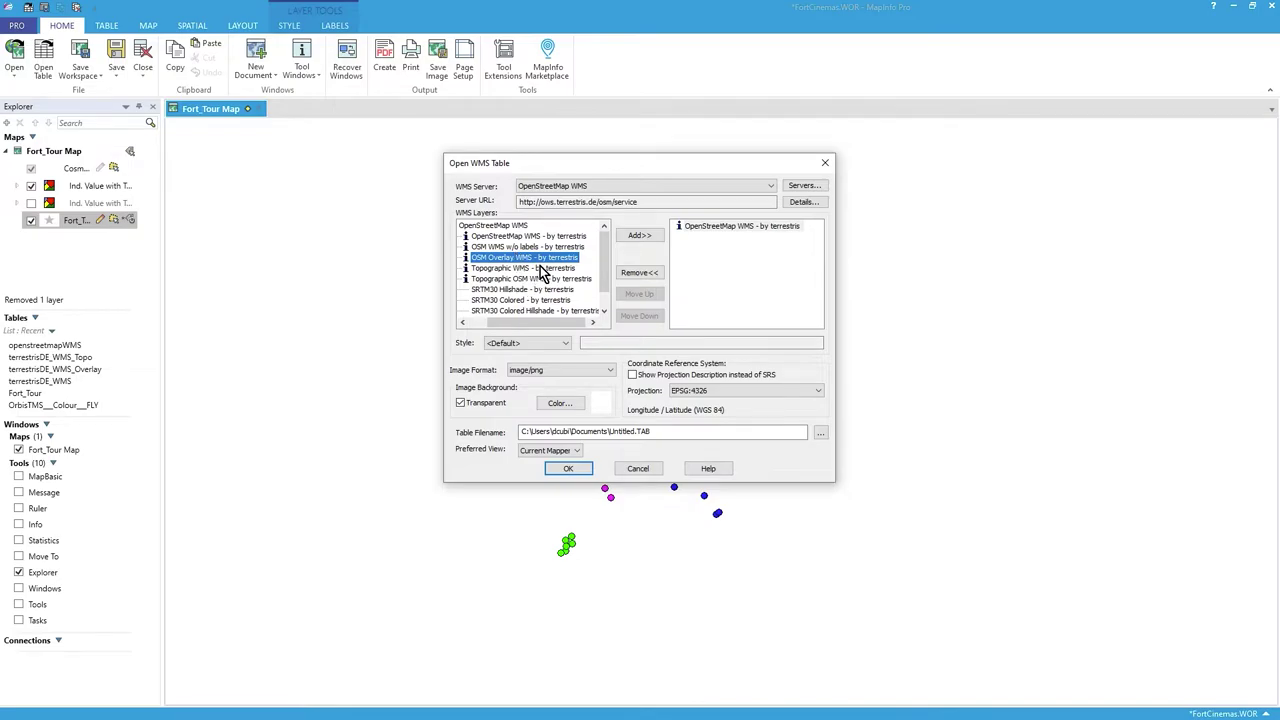
key(Down)
key(Down)
key(Down)
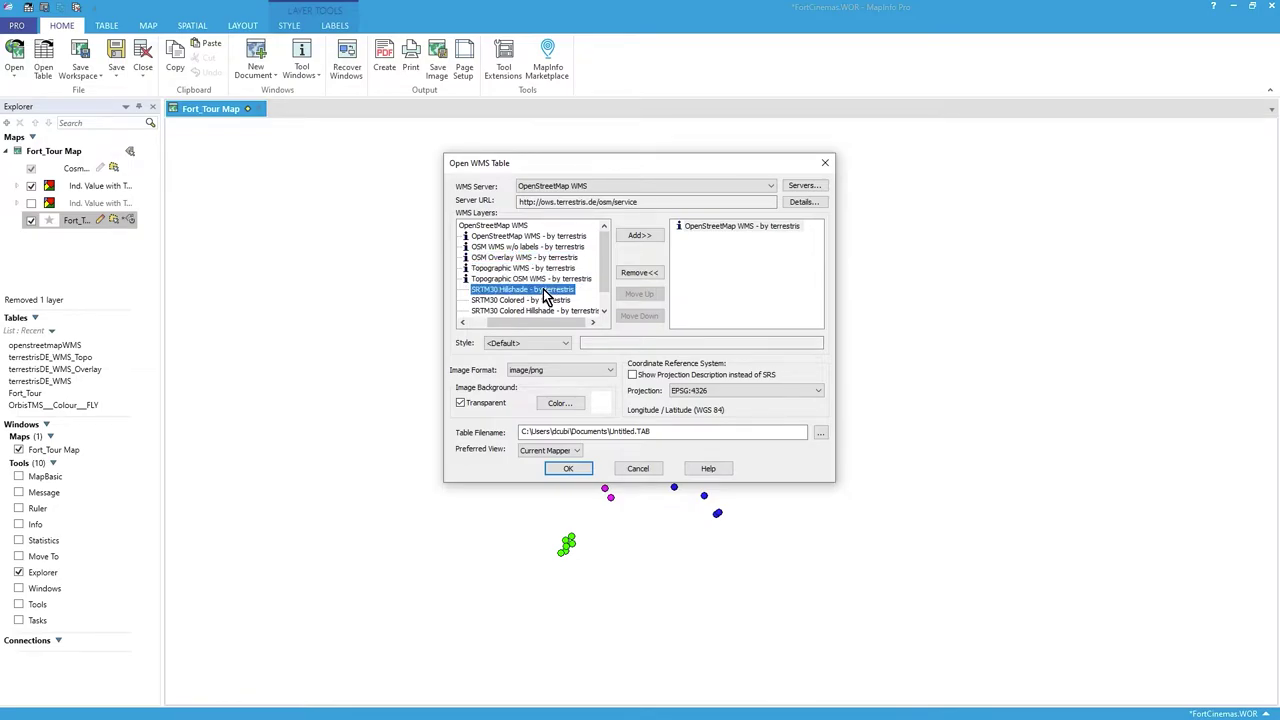
click(541, 270)
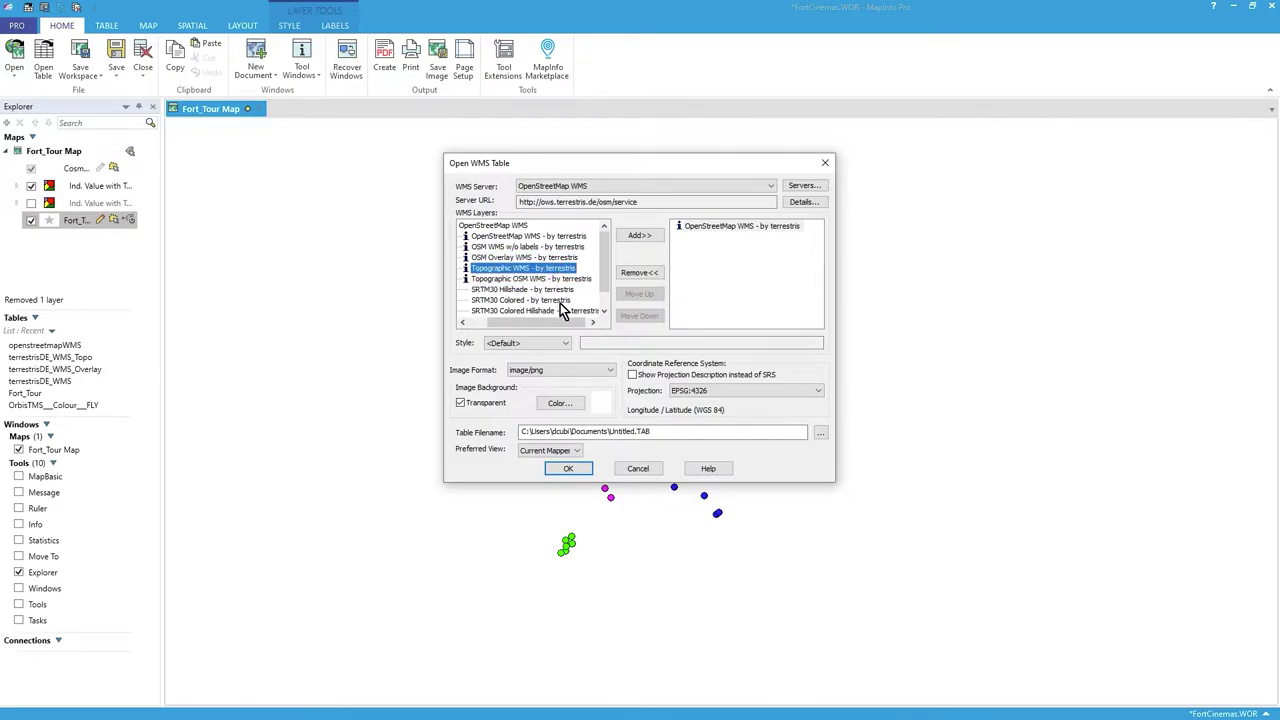
scroll(549, 290, down, 1)
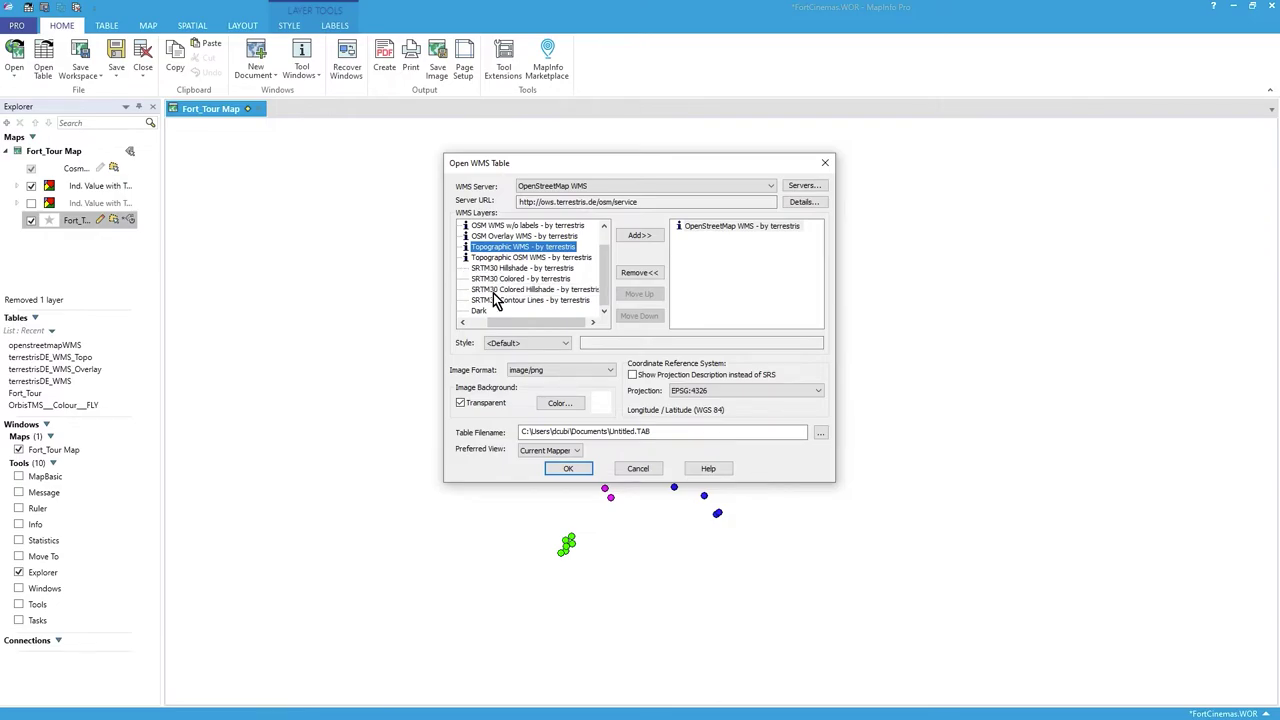
scroll(598, 298, up, 1)
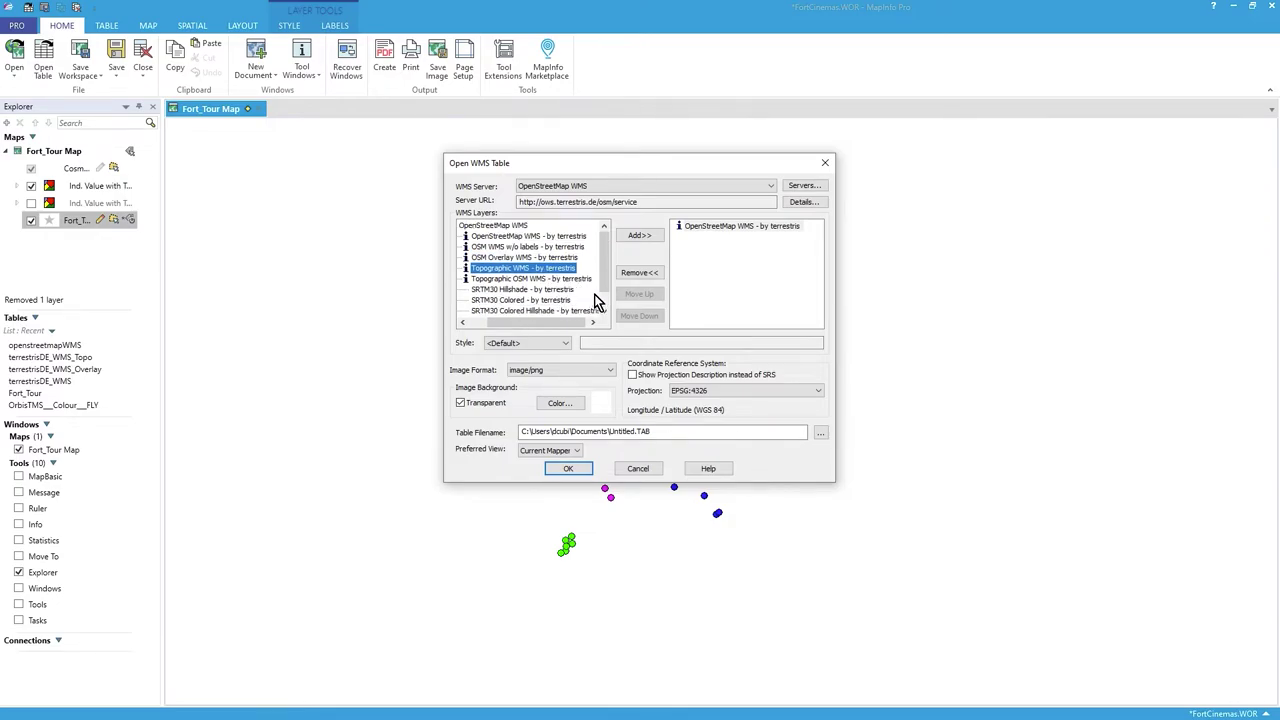
Name the table file de_terrestriswms.TAB and add the WMS layer to the map.
click(636, 432)
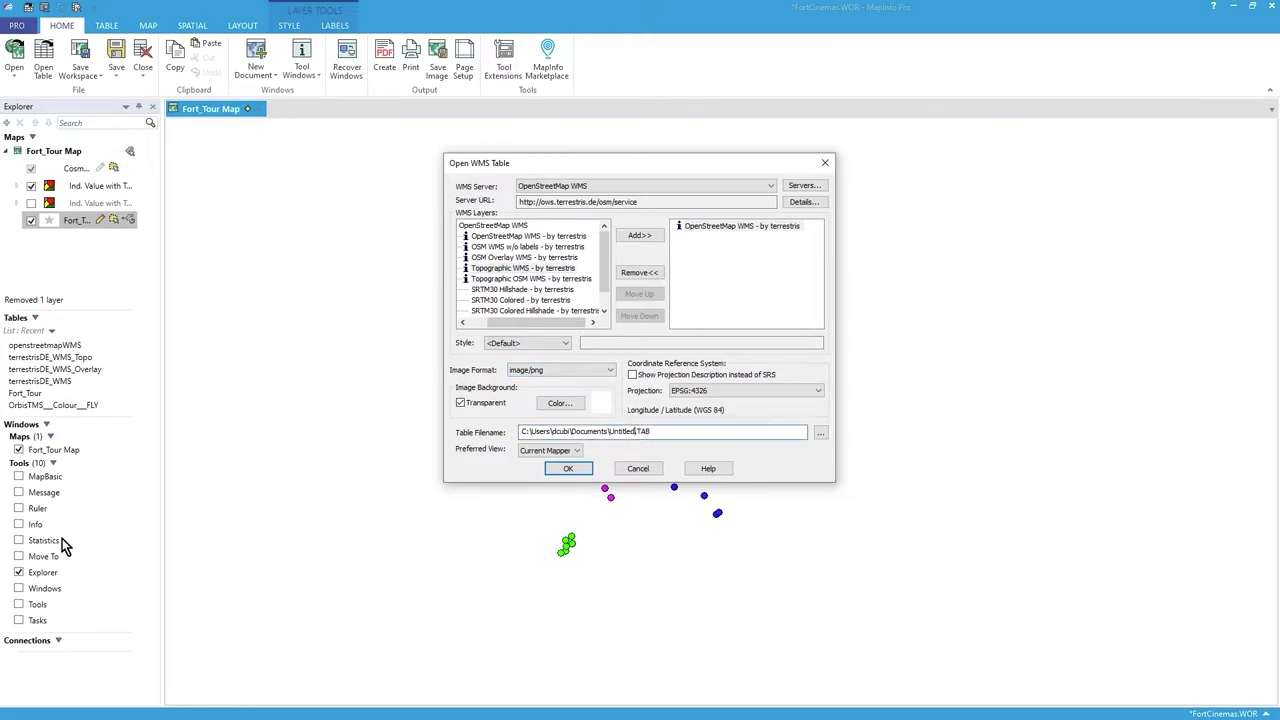
key(BackSpace)
key(BackSpace)
text(de_terres)
click(568, 468)
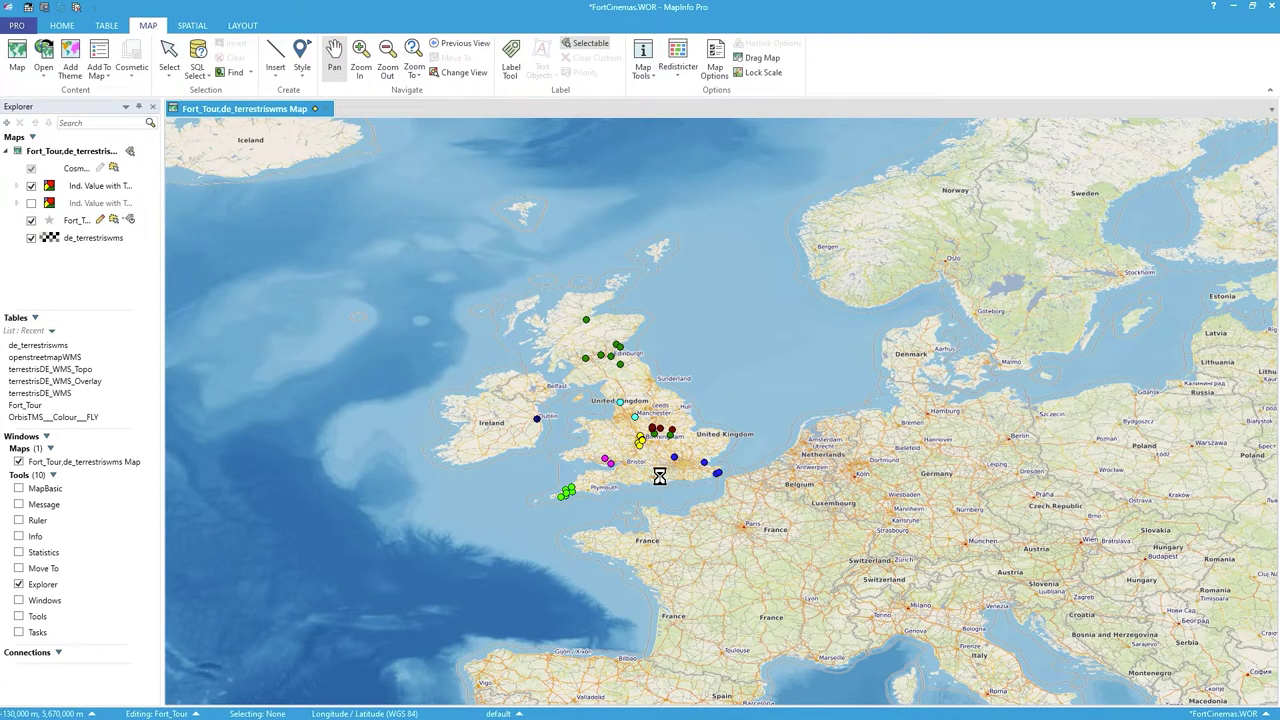
Zoom in and pan west until England and Wales fill the map window.
scroll(659, 476, up, 1)
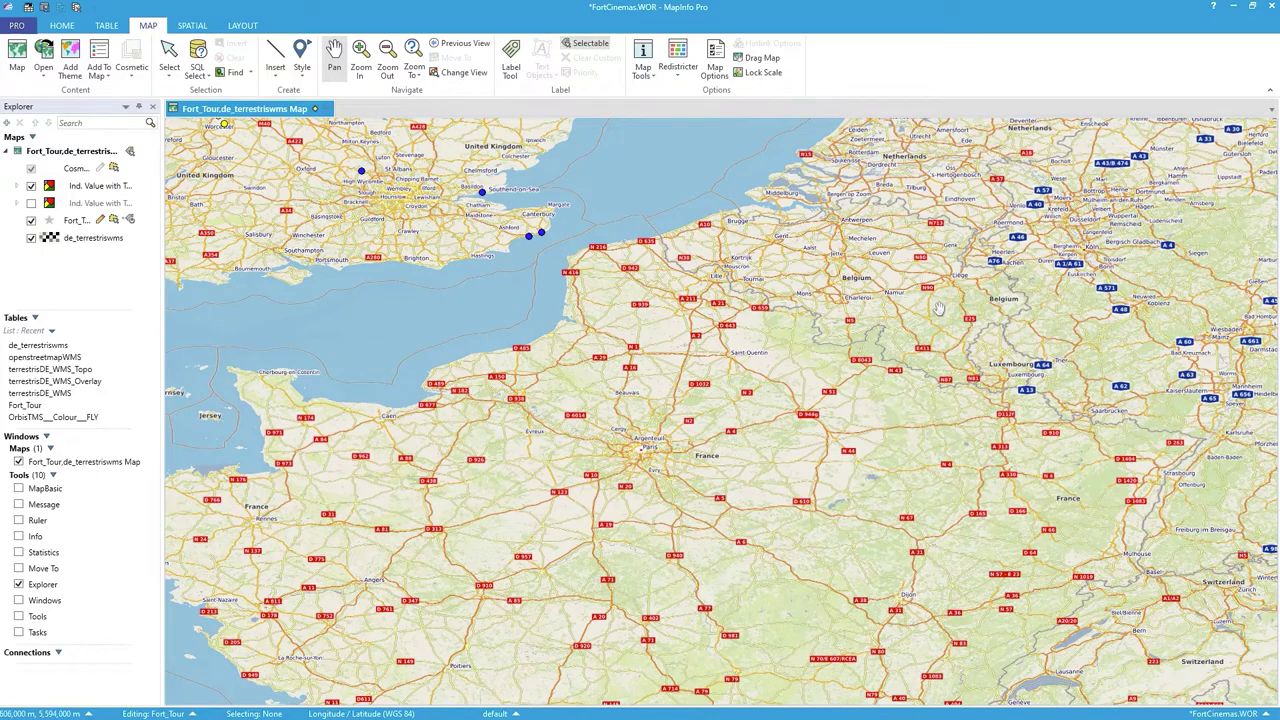
drag(939, 309, 809, 584)
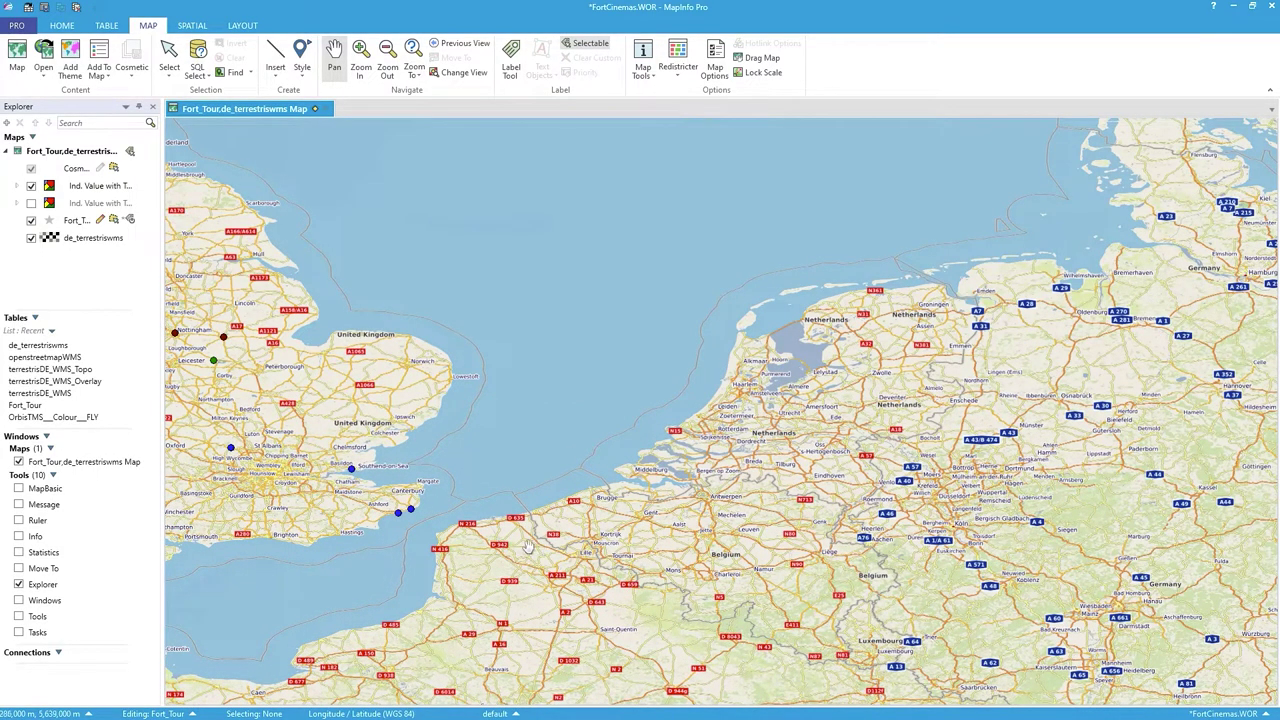
drag(438, 522, 975, 476)
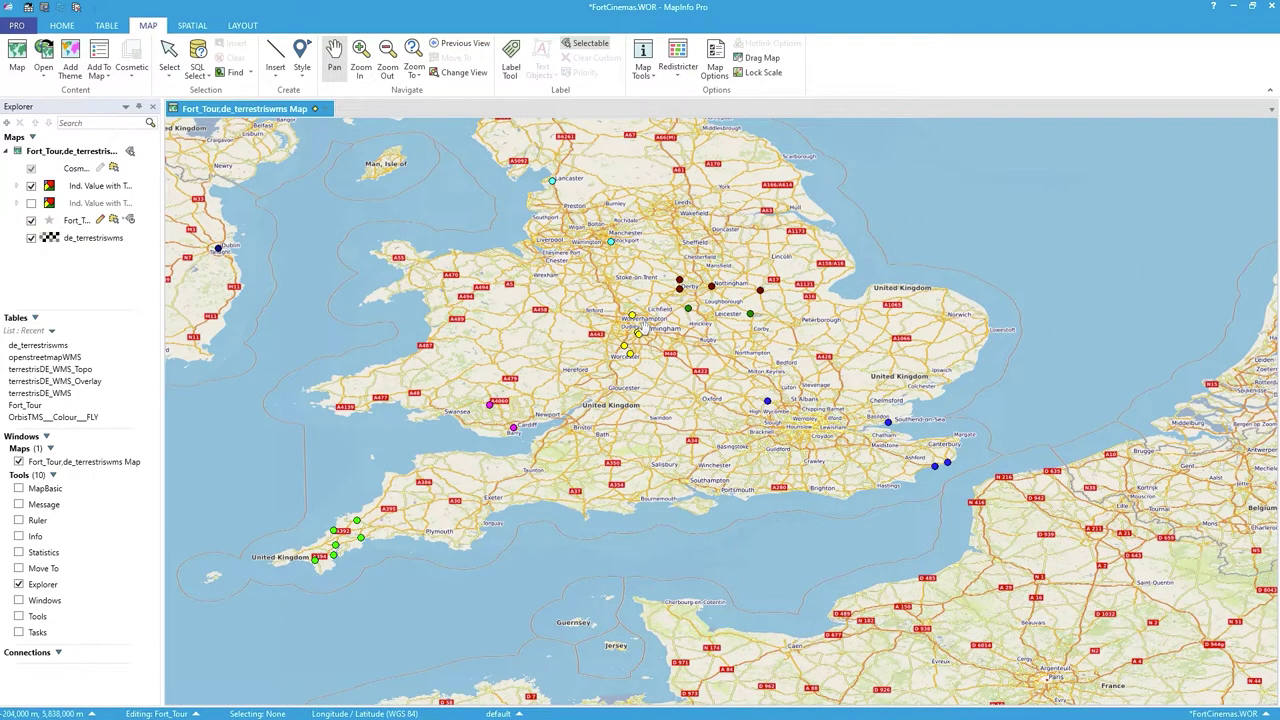
Zoom into central Birmingham's cinemas and select the de_terrestriswms layer in Explorer.
scroll(639, 333, up, 1)
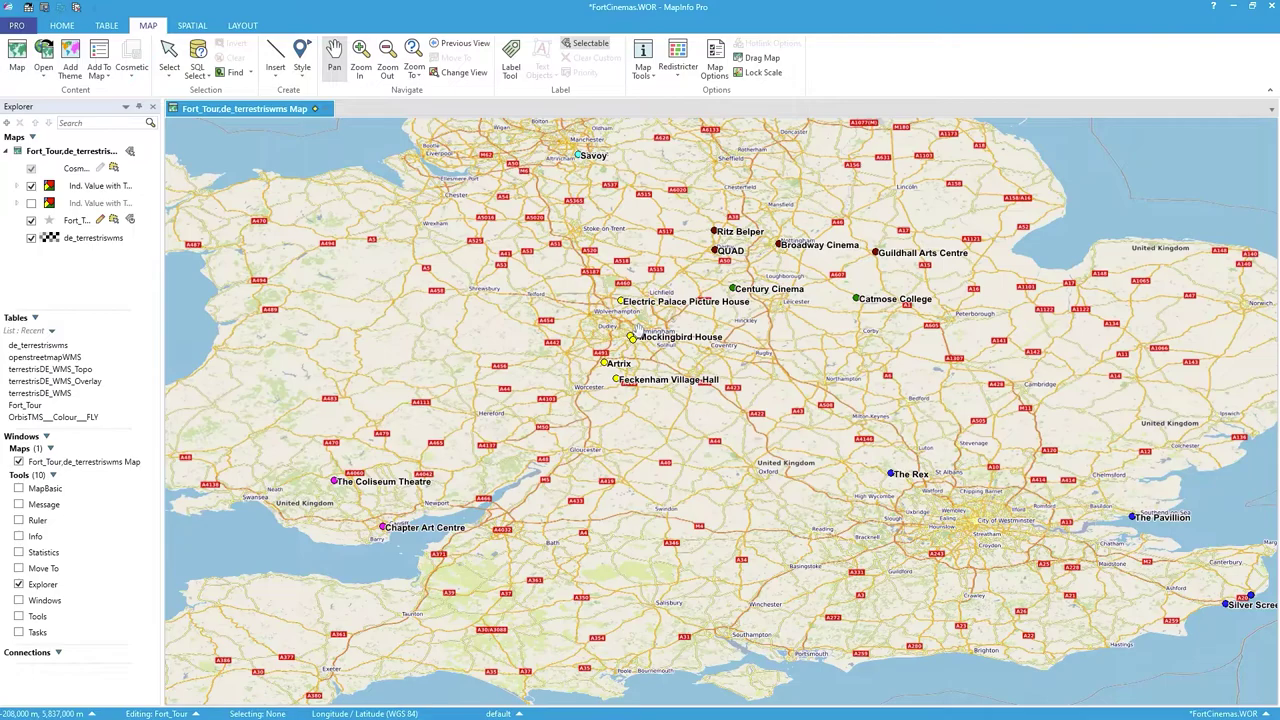
scroll(639, 333, up, 1)
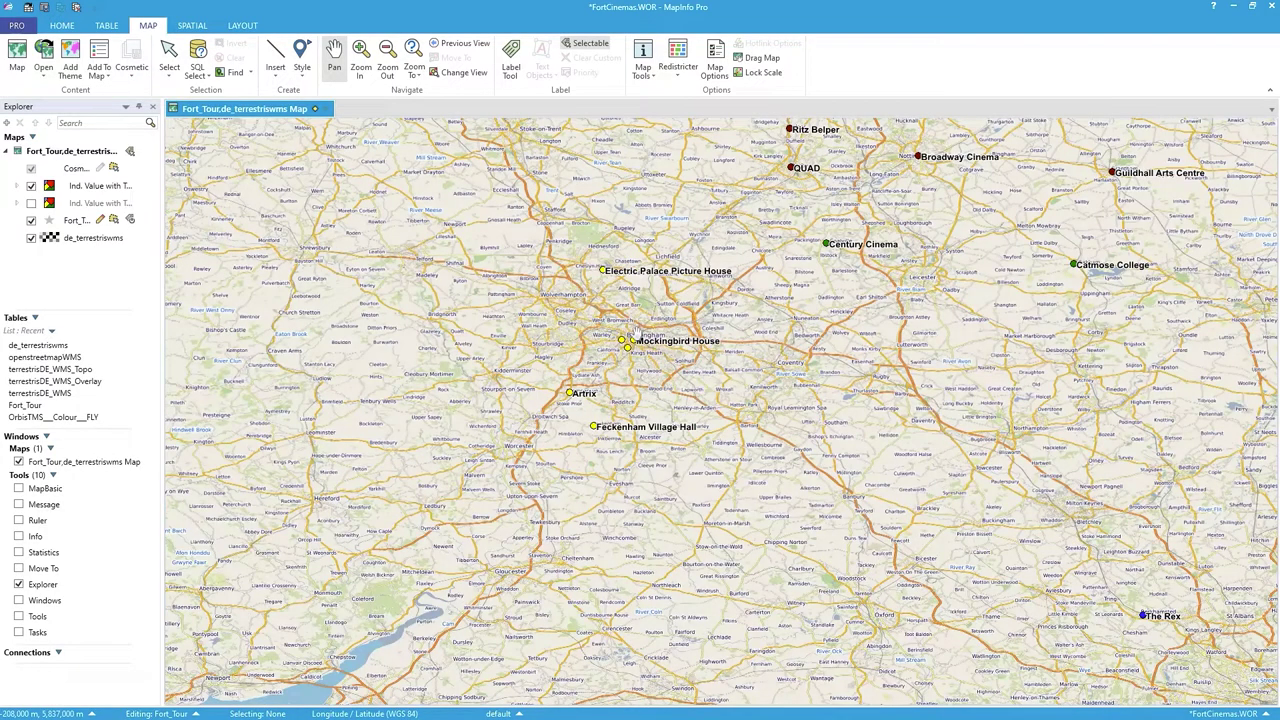
scroll(636, 342, up, 1)
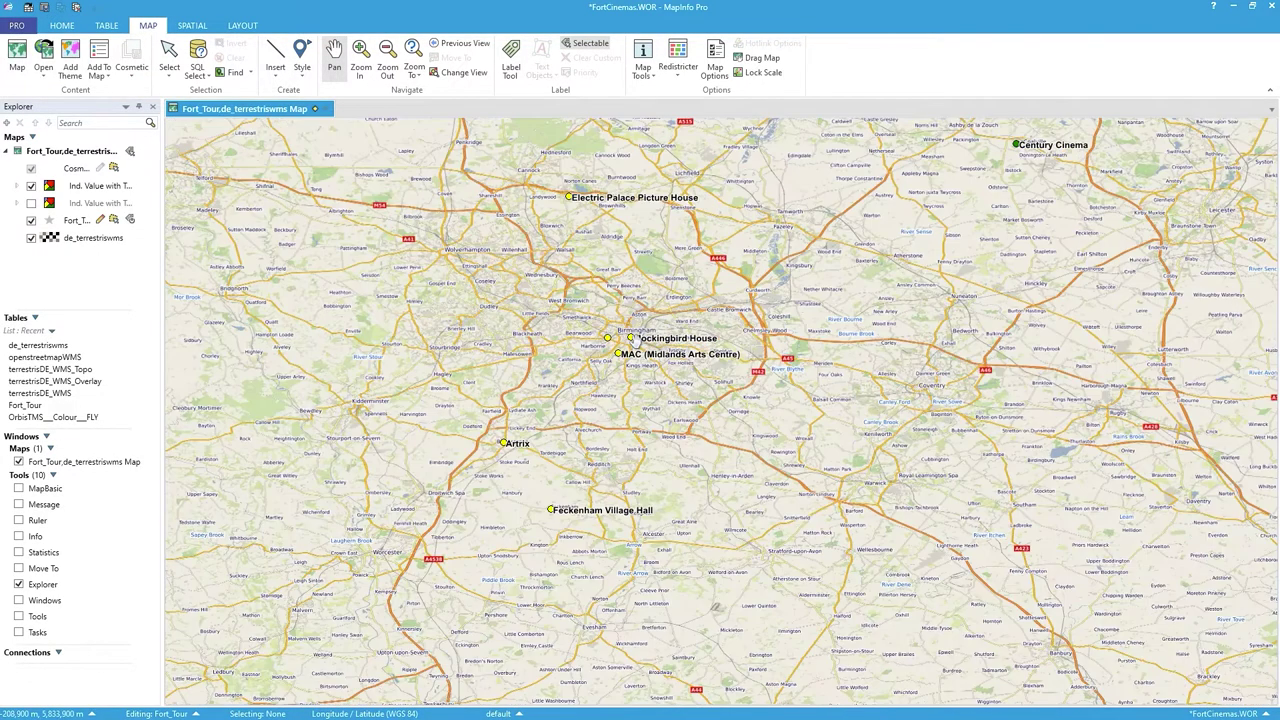
scroll(636, 342, up, 1)
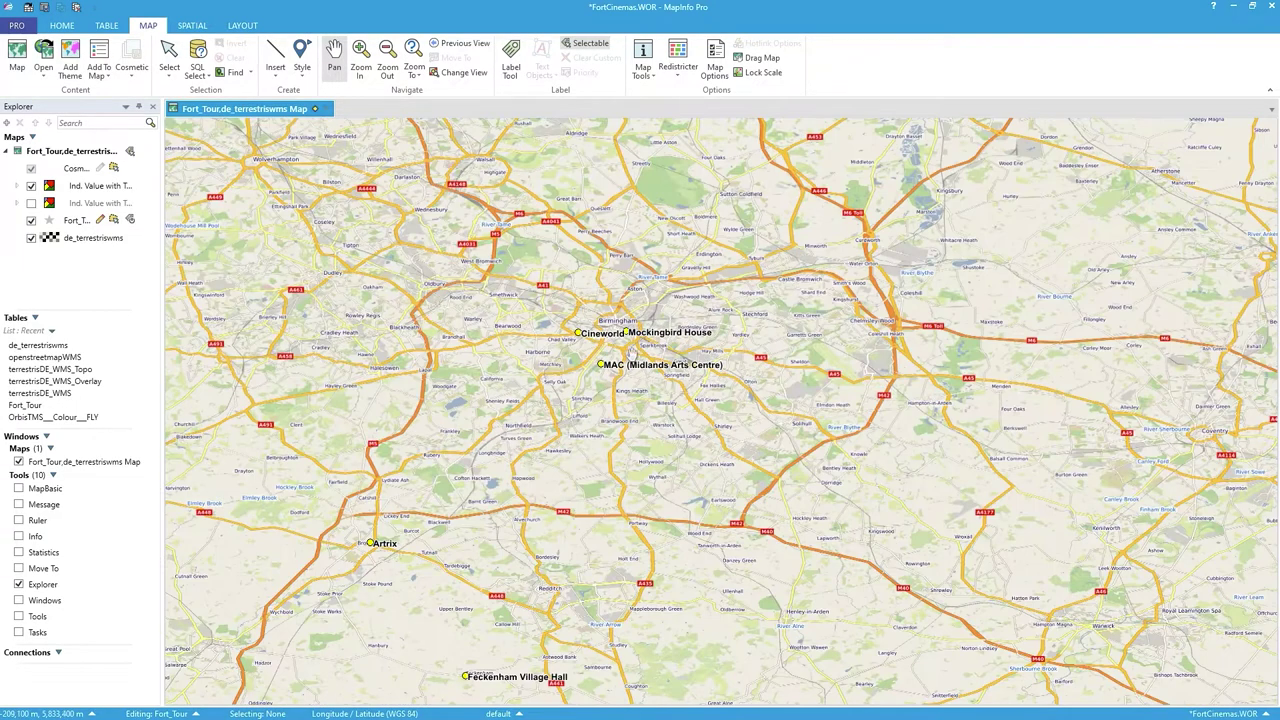
scroll(631, 355, up, 1)
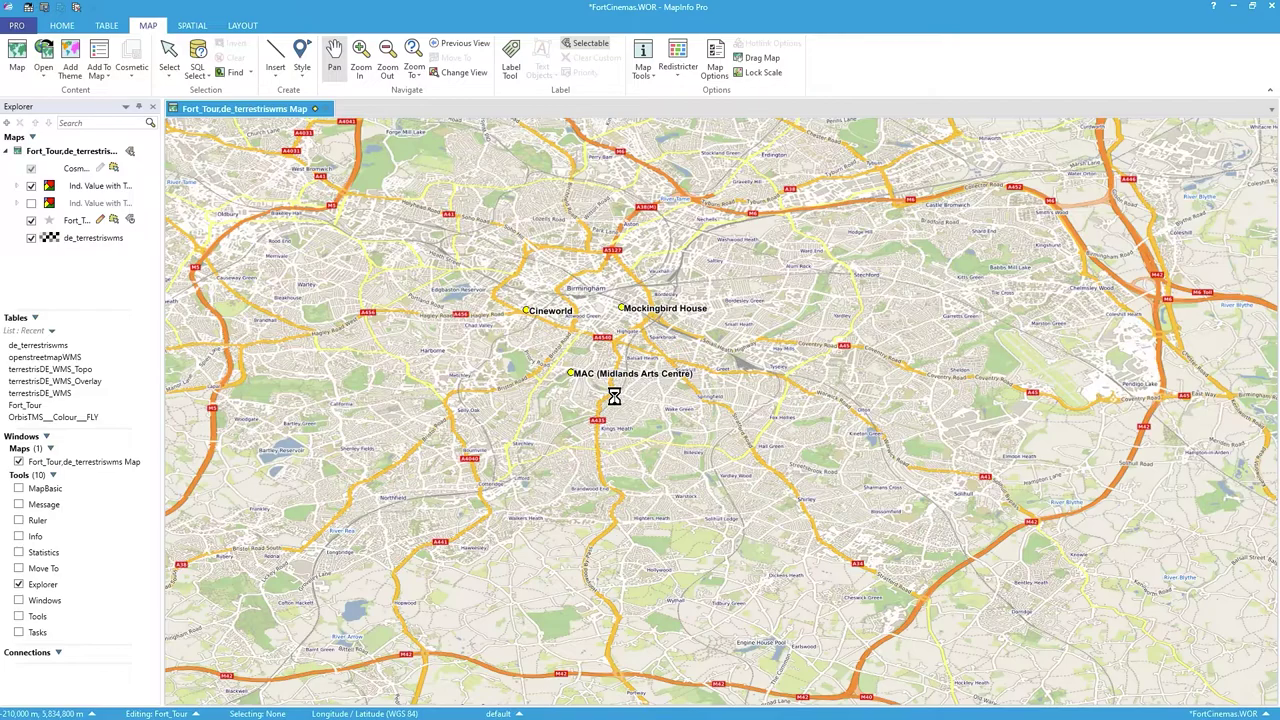
scroll(614, 393, up, 1)
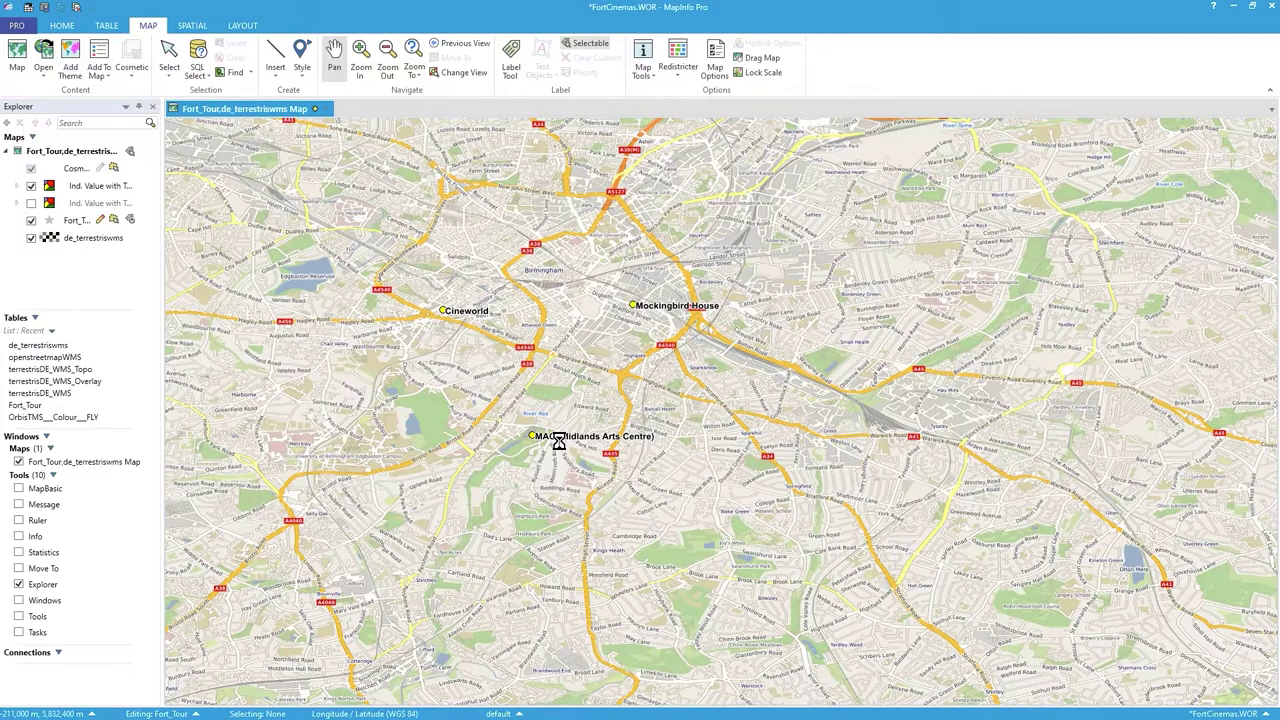
scroll(558, 441, up, 1)
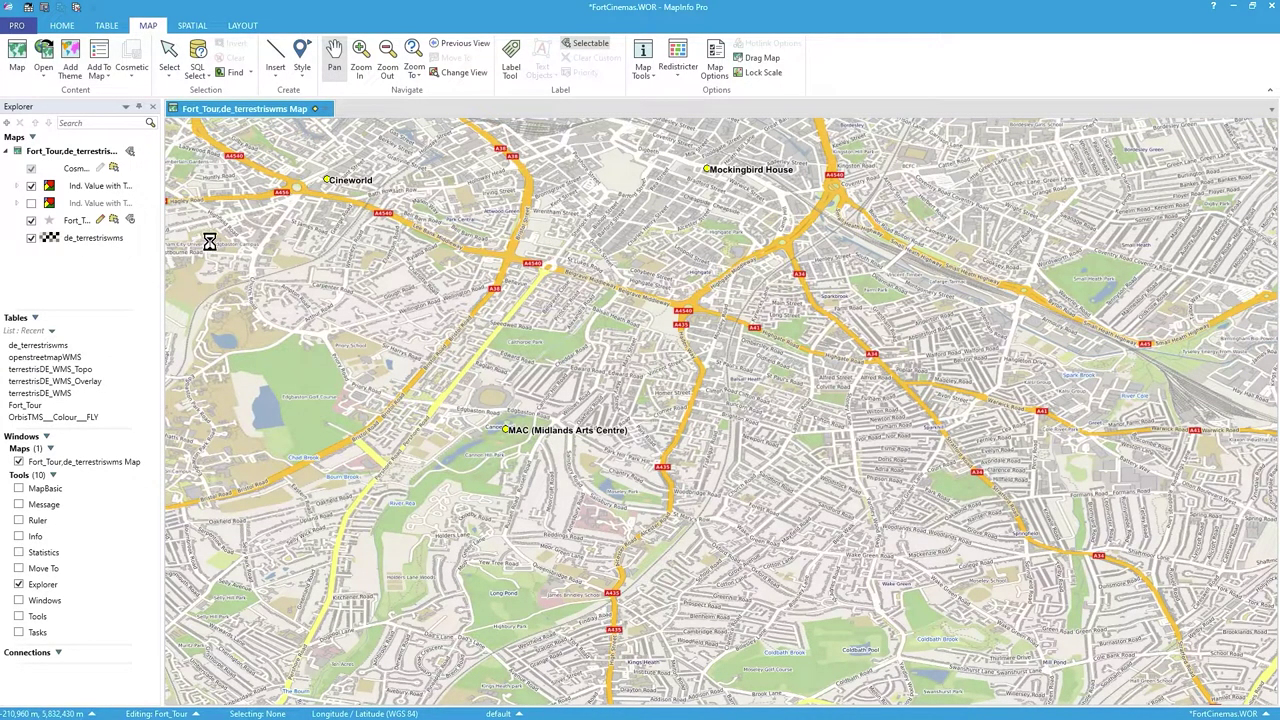
scroll(770, 390, up, 1)
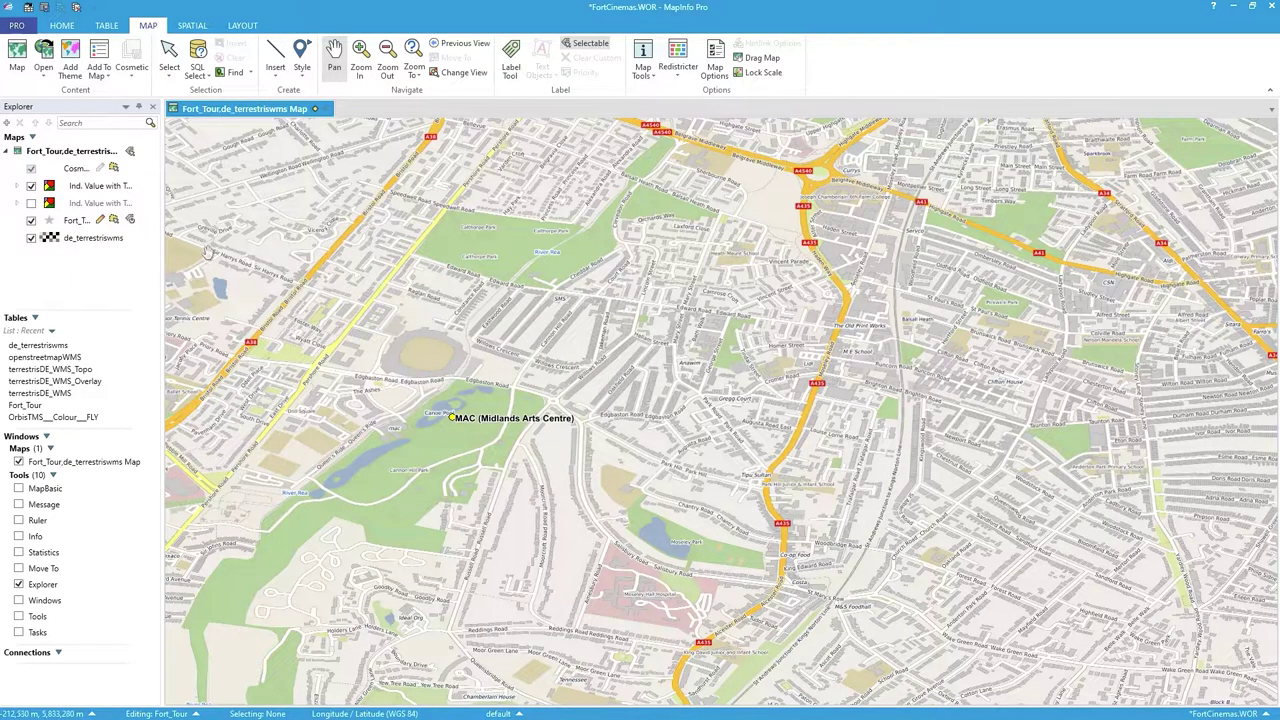
click(70, 242)
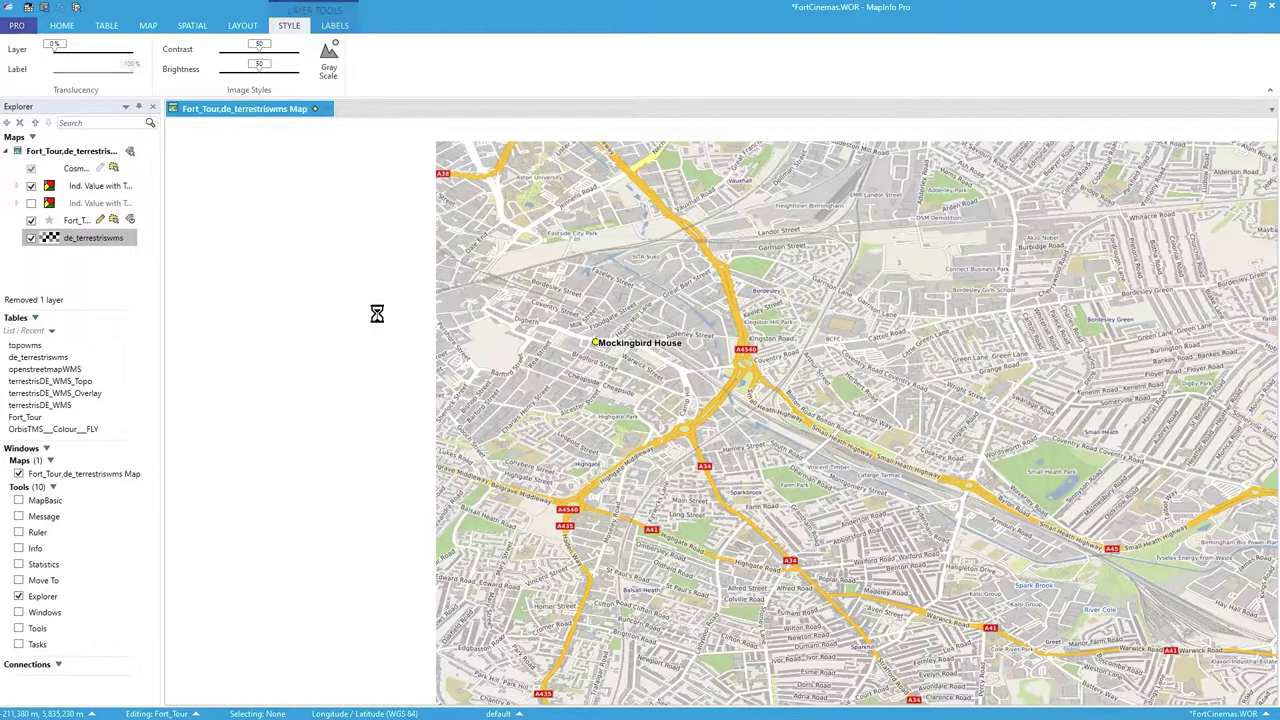
Start a new WMS table via HOME > Open > Mapping (WMS) and show the Servers list.
click(66, 27)
click(14, 74)
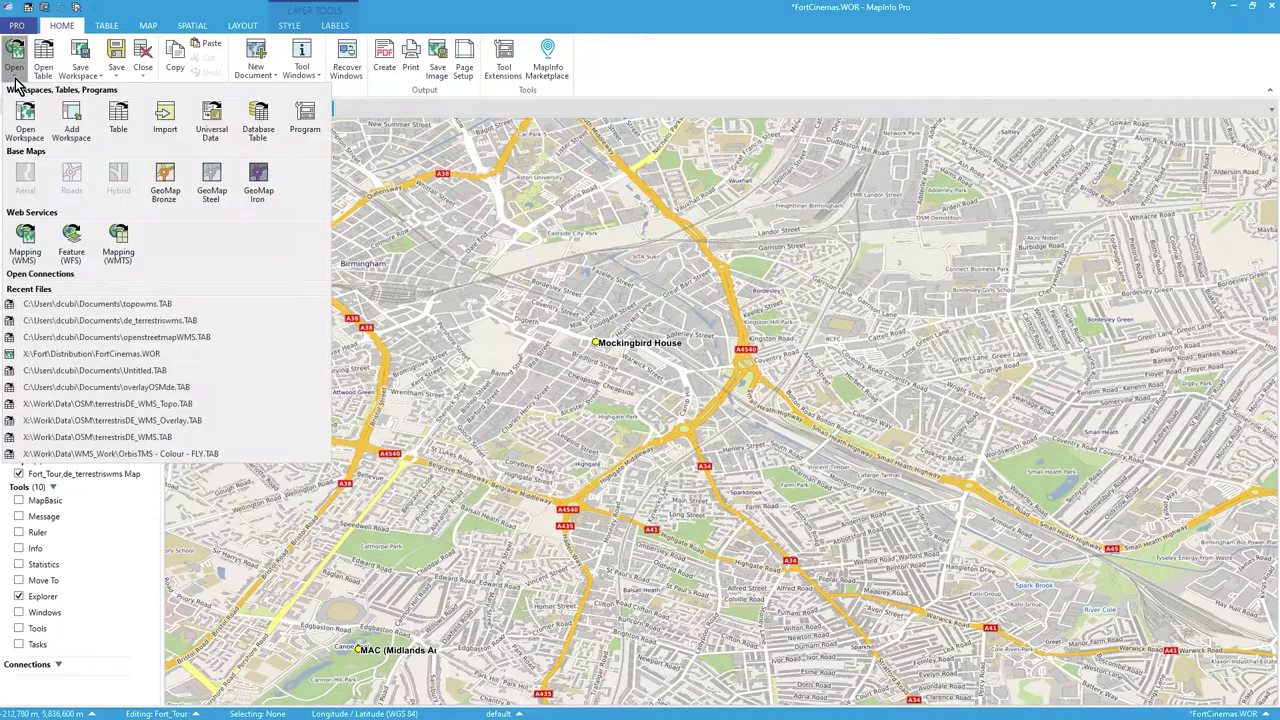
click(25, 243)
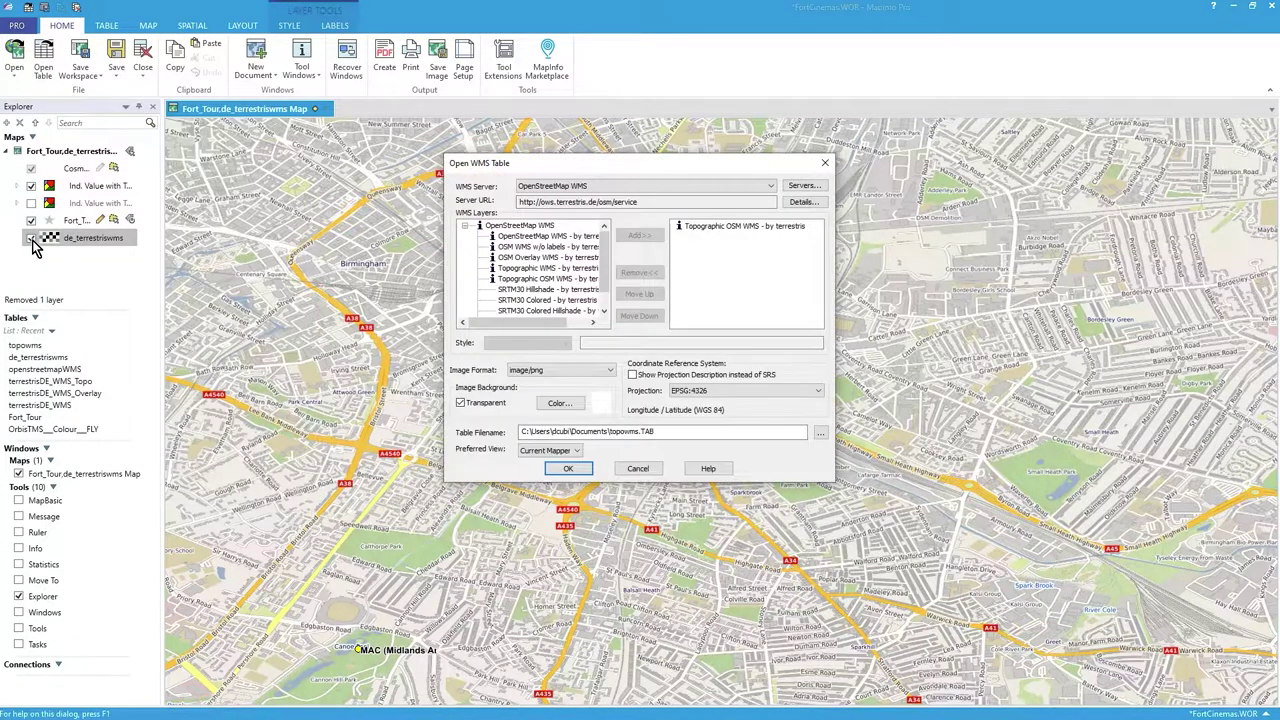
click(802, 186)
Begin adding a new WMS server, cancel it, then reselect the OpenStreetMap WMS entry.
click(801, 235)
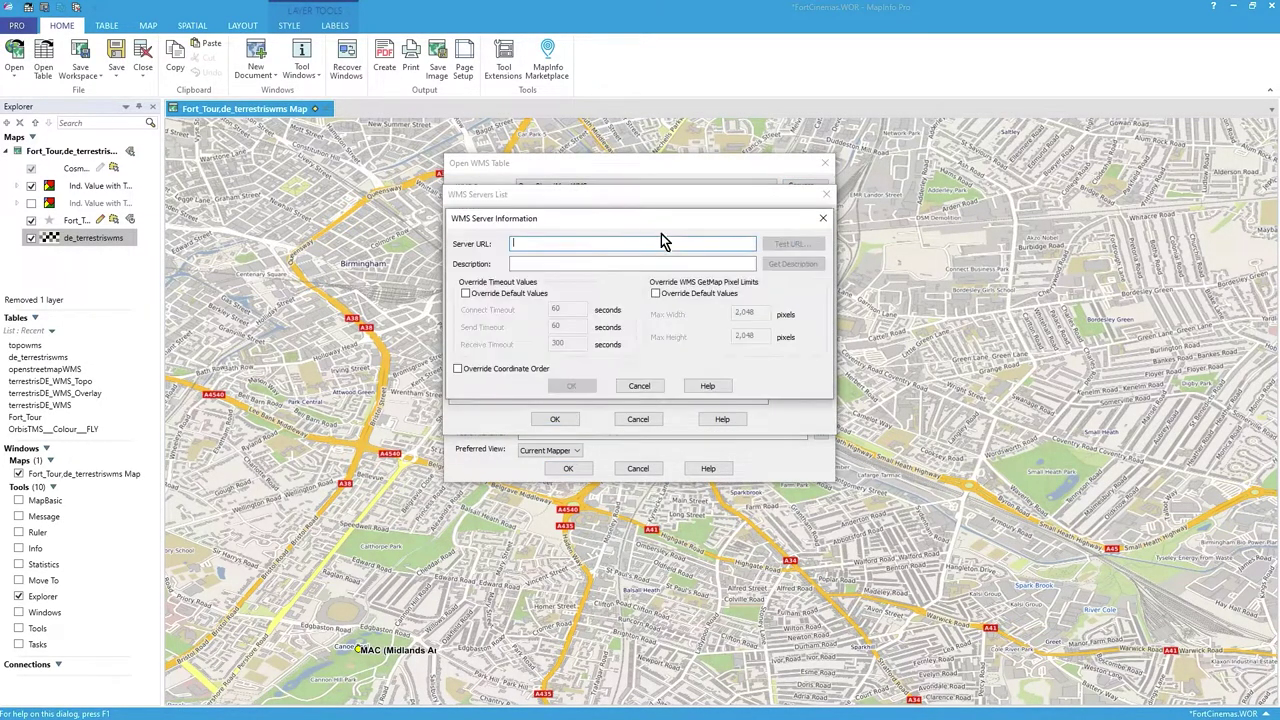
click(639, 386)
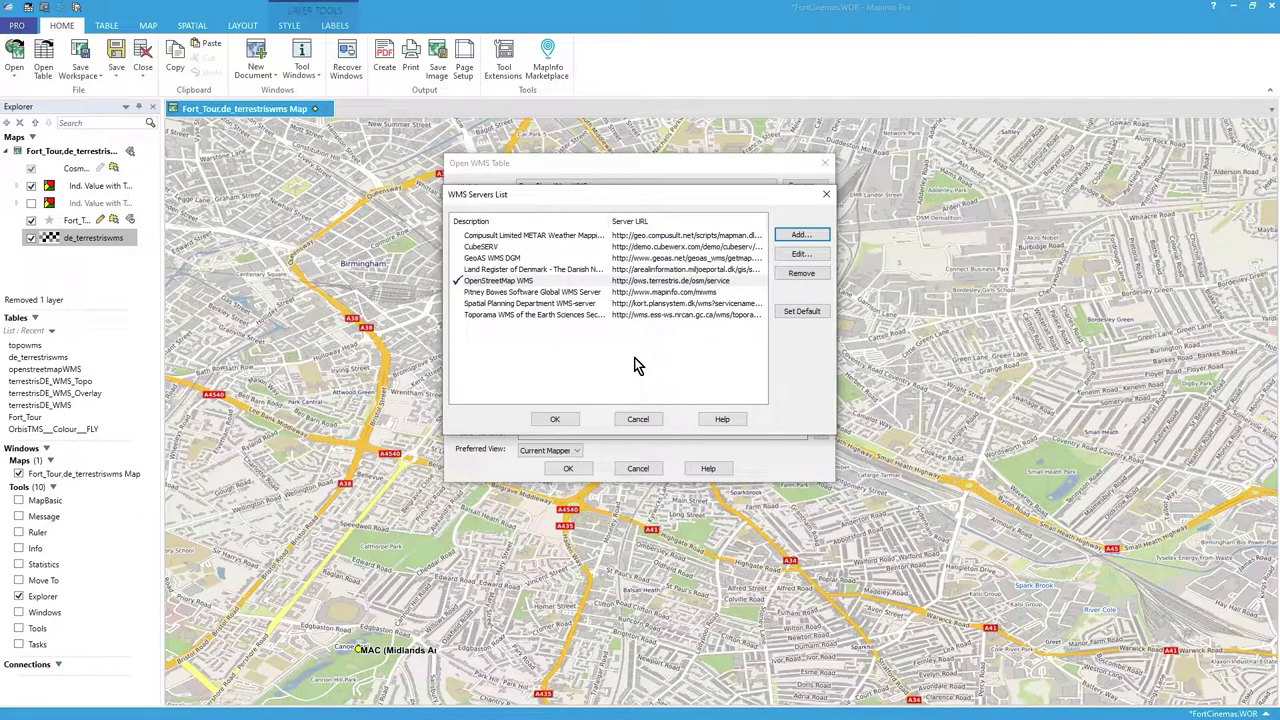
click(669, 292)
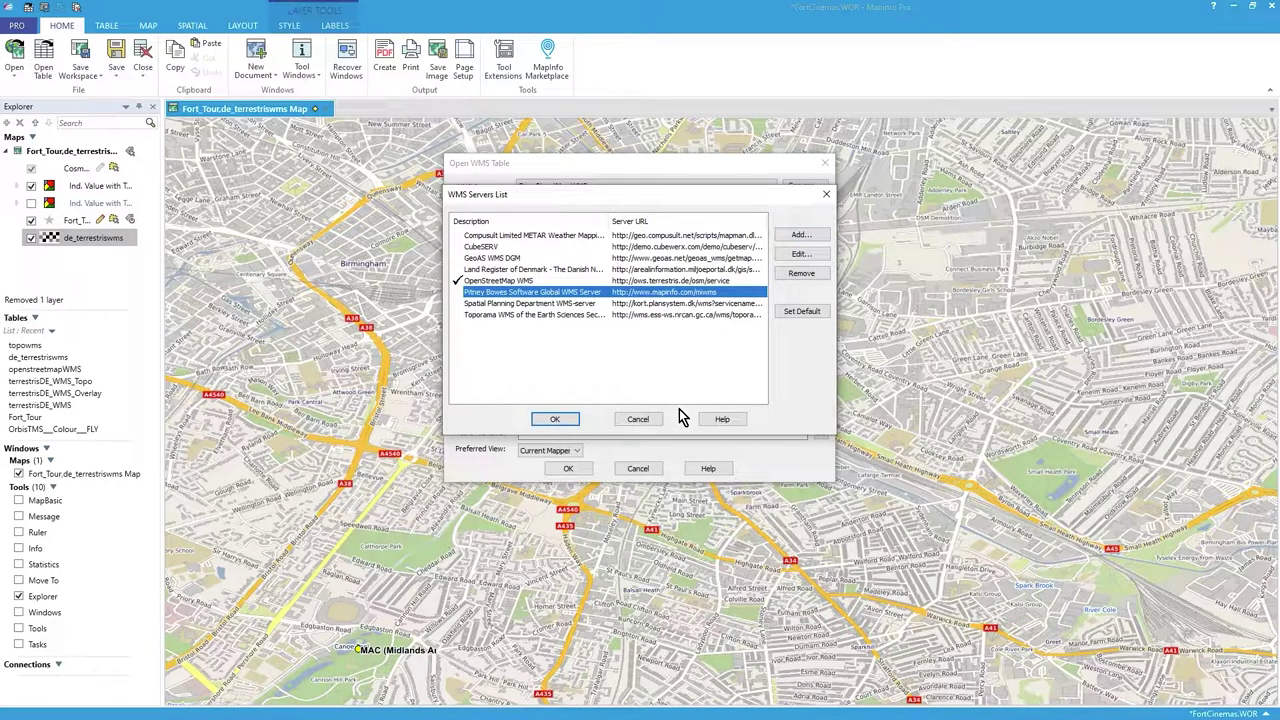
click(688, 281)
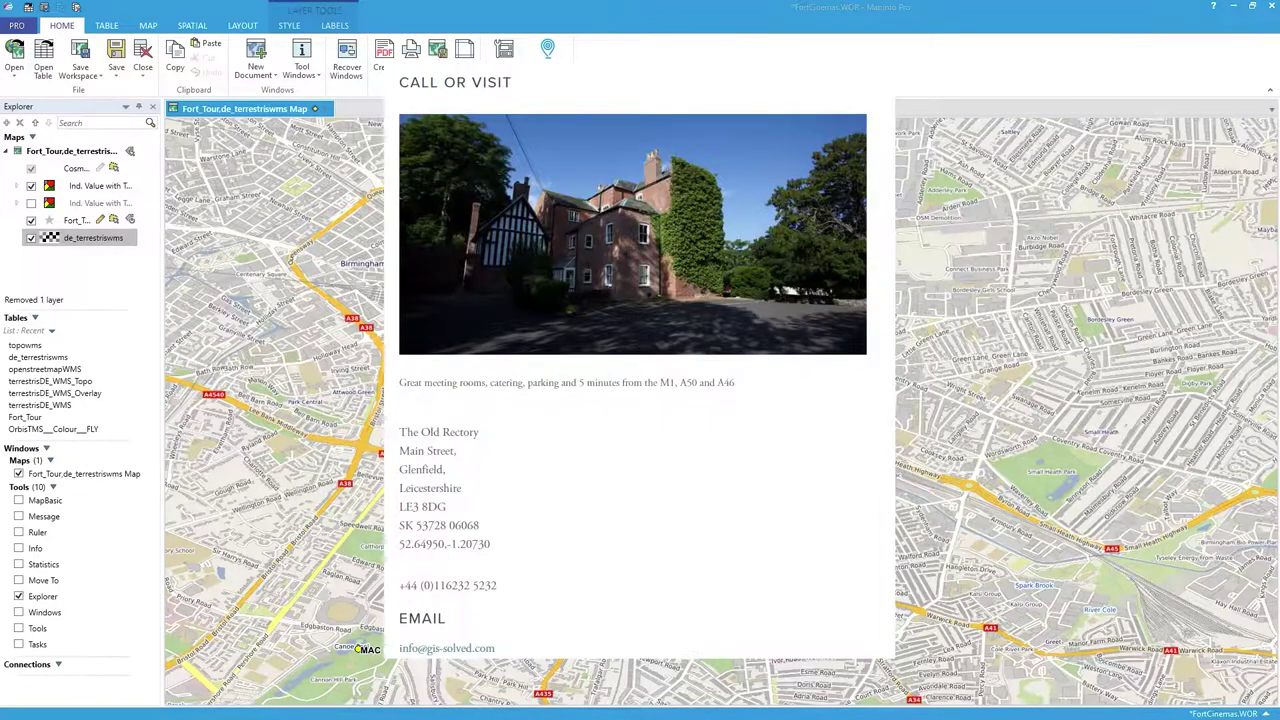